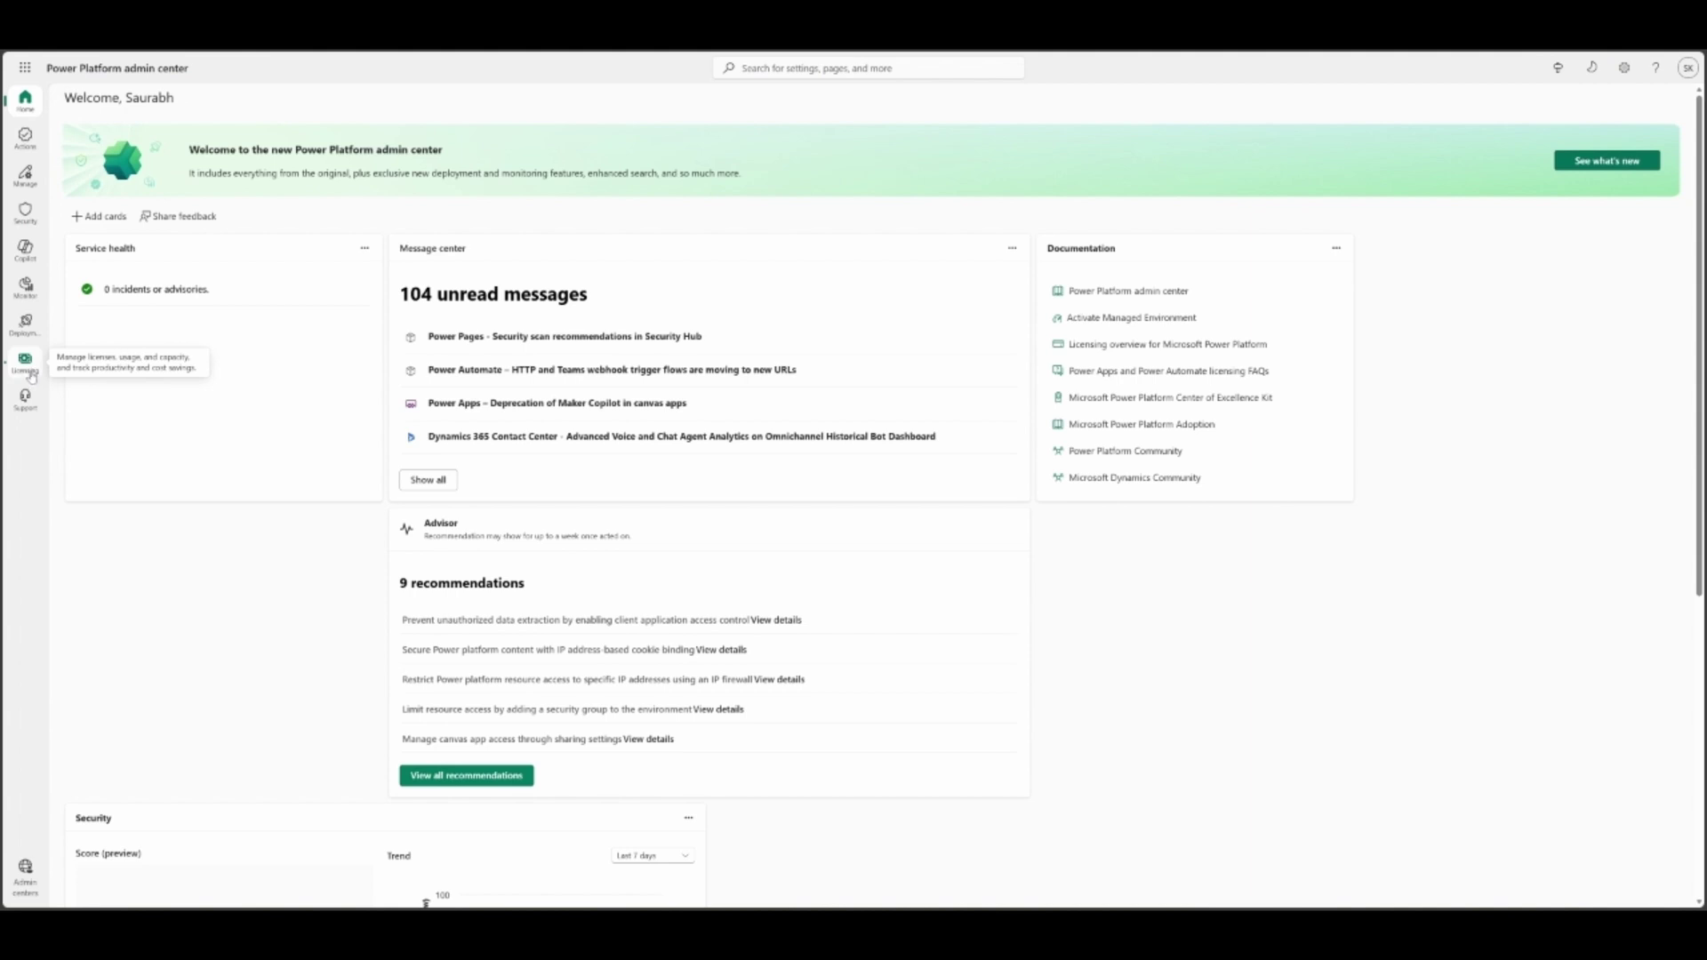
# Step: Filter the Support area's Known issues list by the keyword 'Licensing'
pyautogui.click(27, 175)
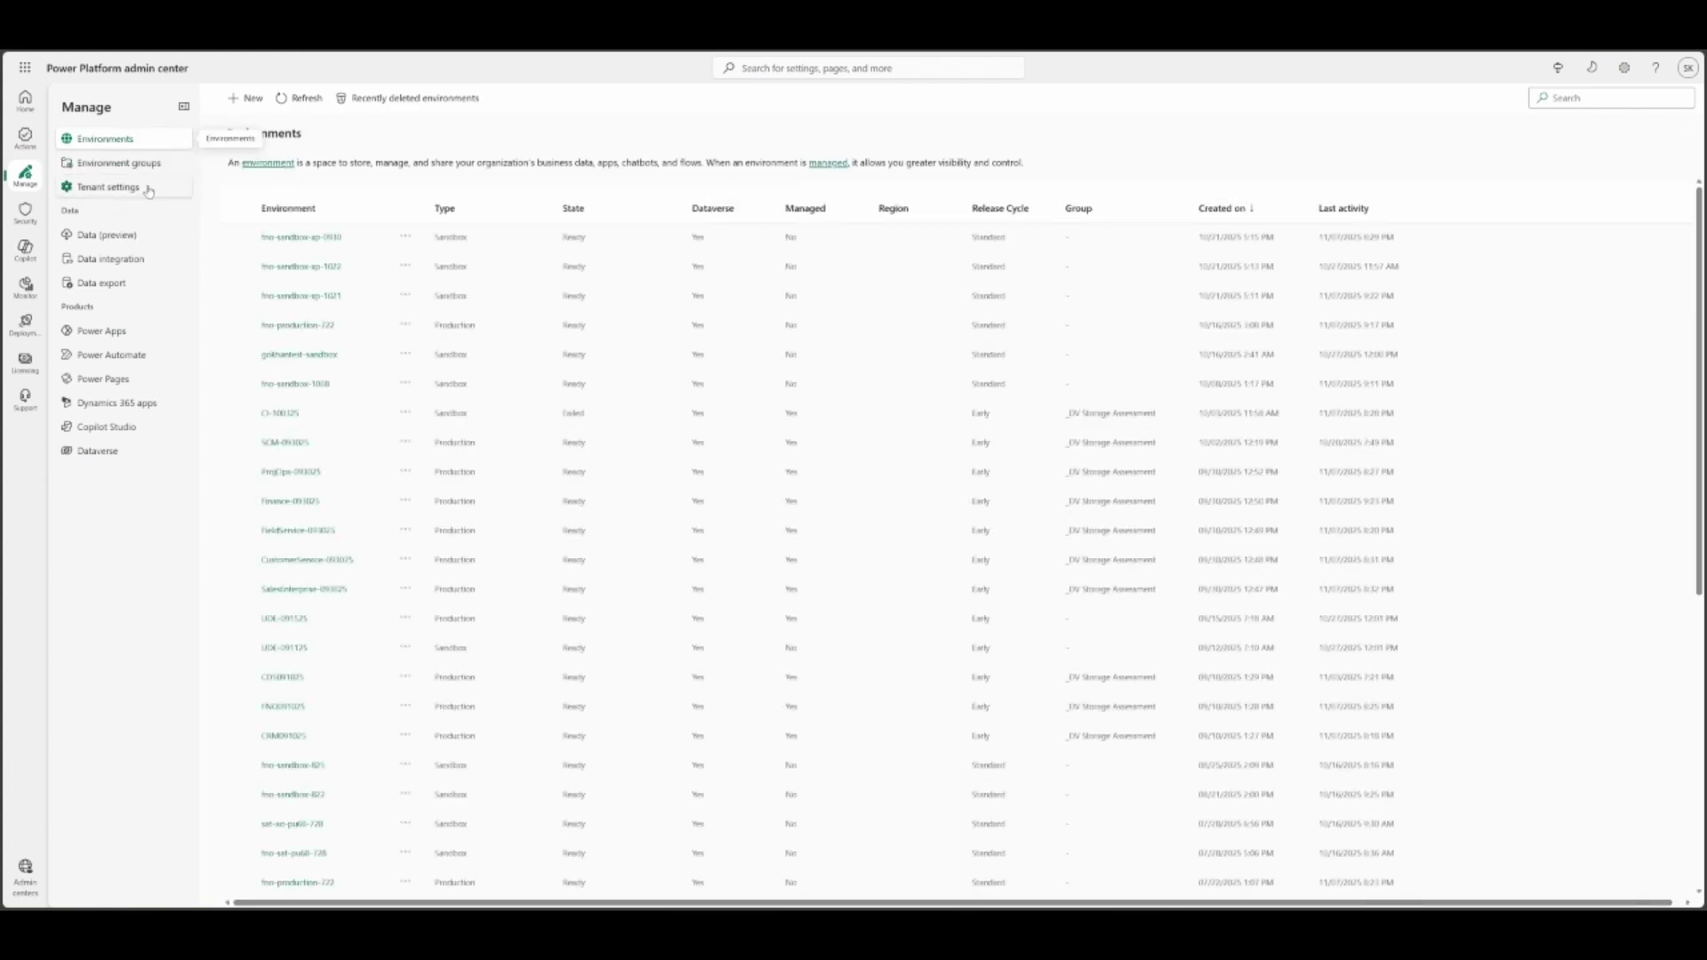
pyautogui.click(25, 400)
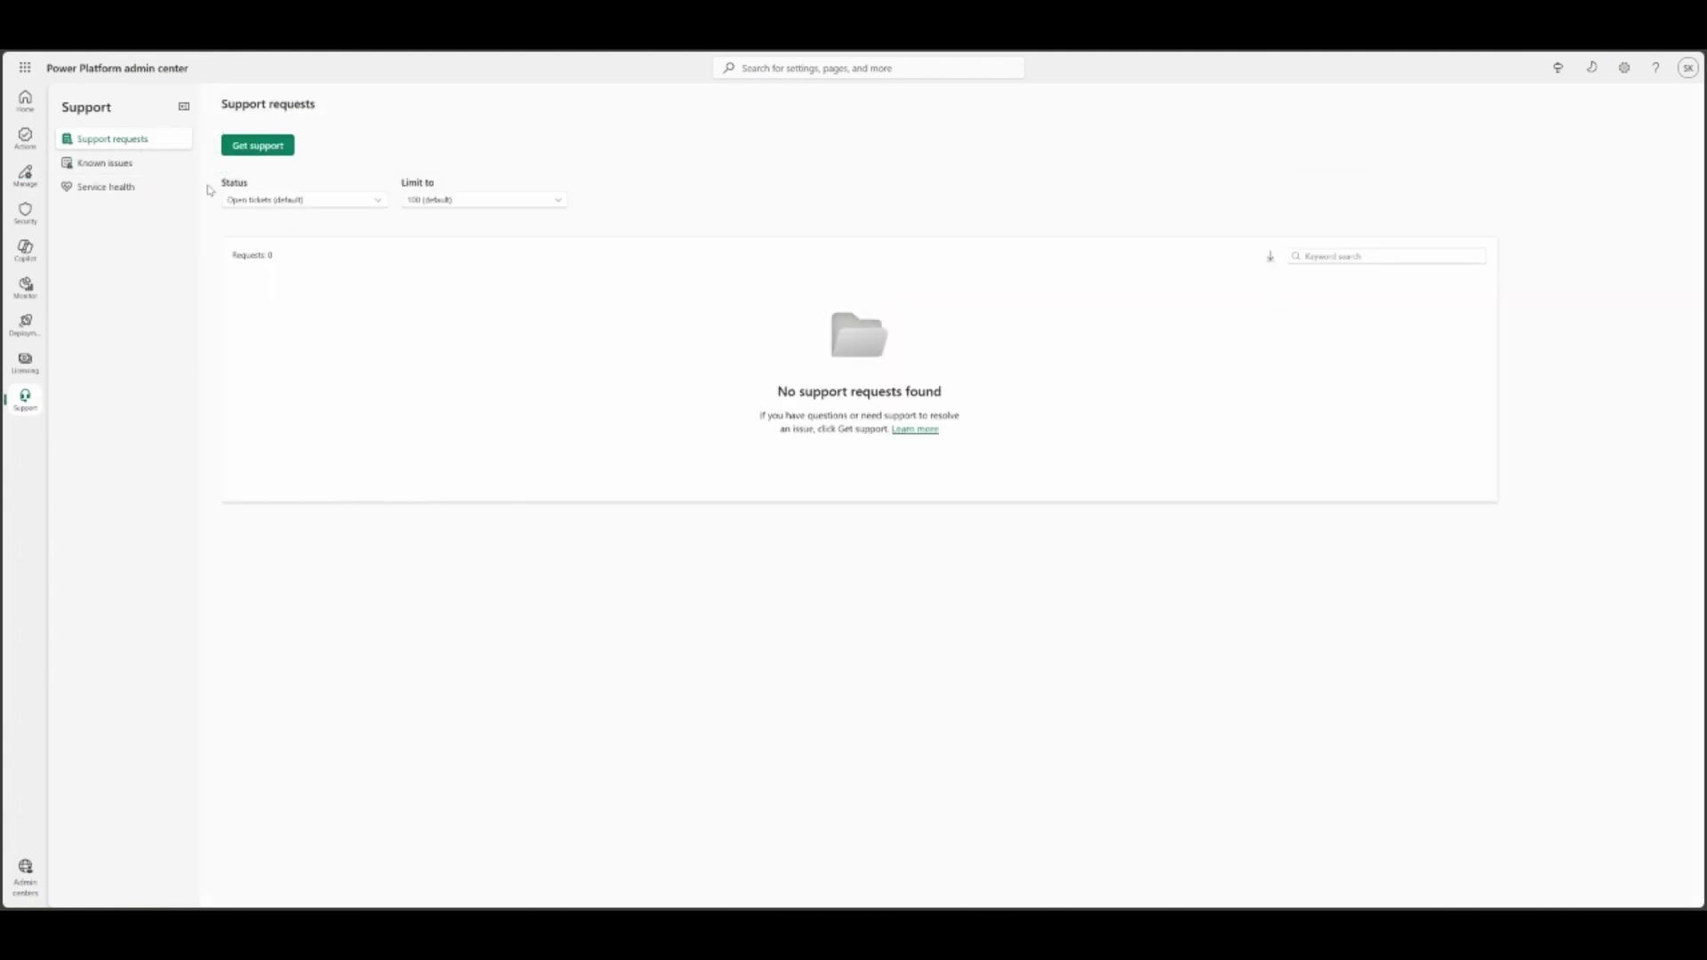
pyautogui.click(153, 170)
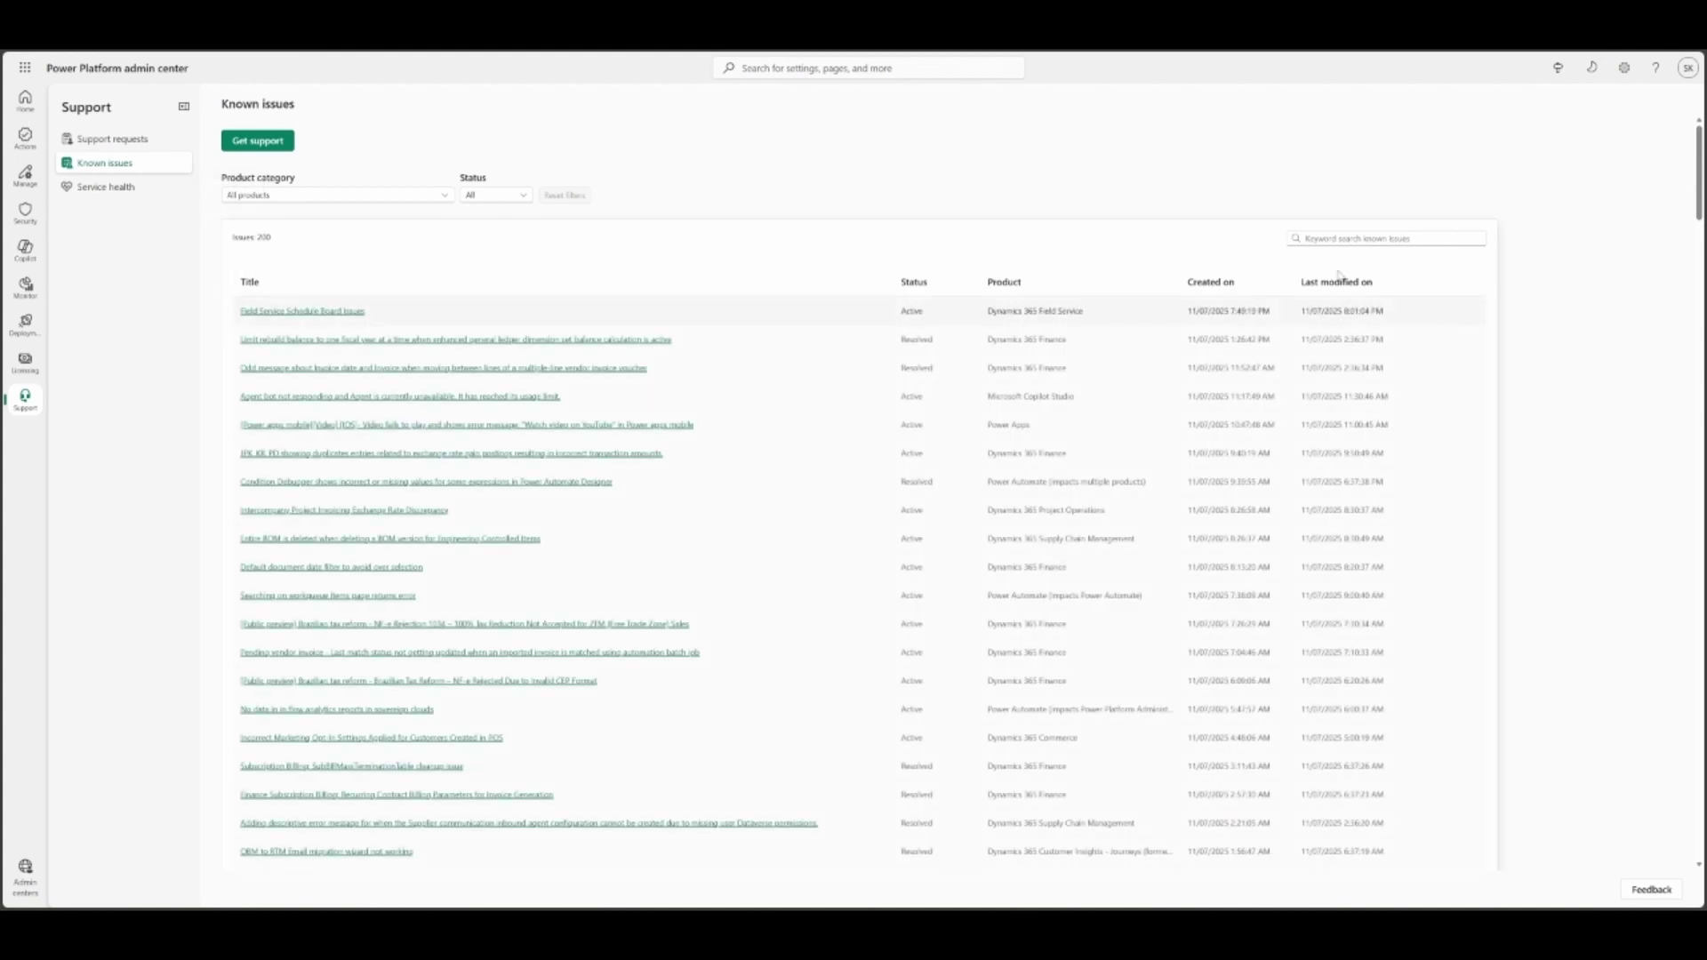
pyautogui.click(1353, 239)
pyautogui.write('Licensing')
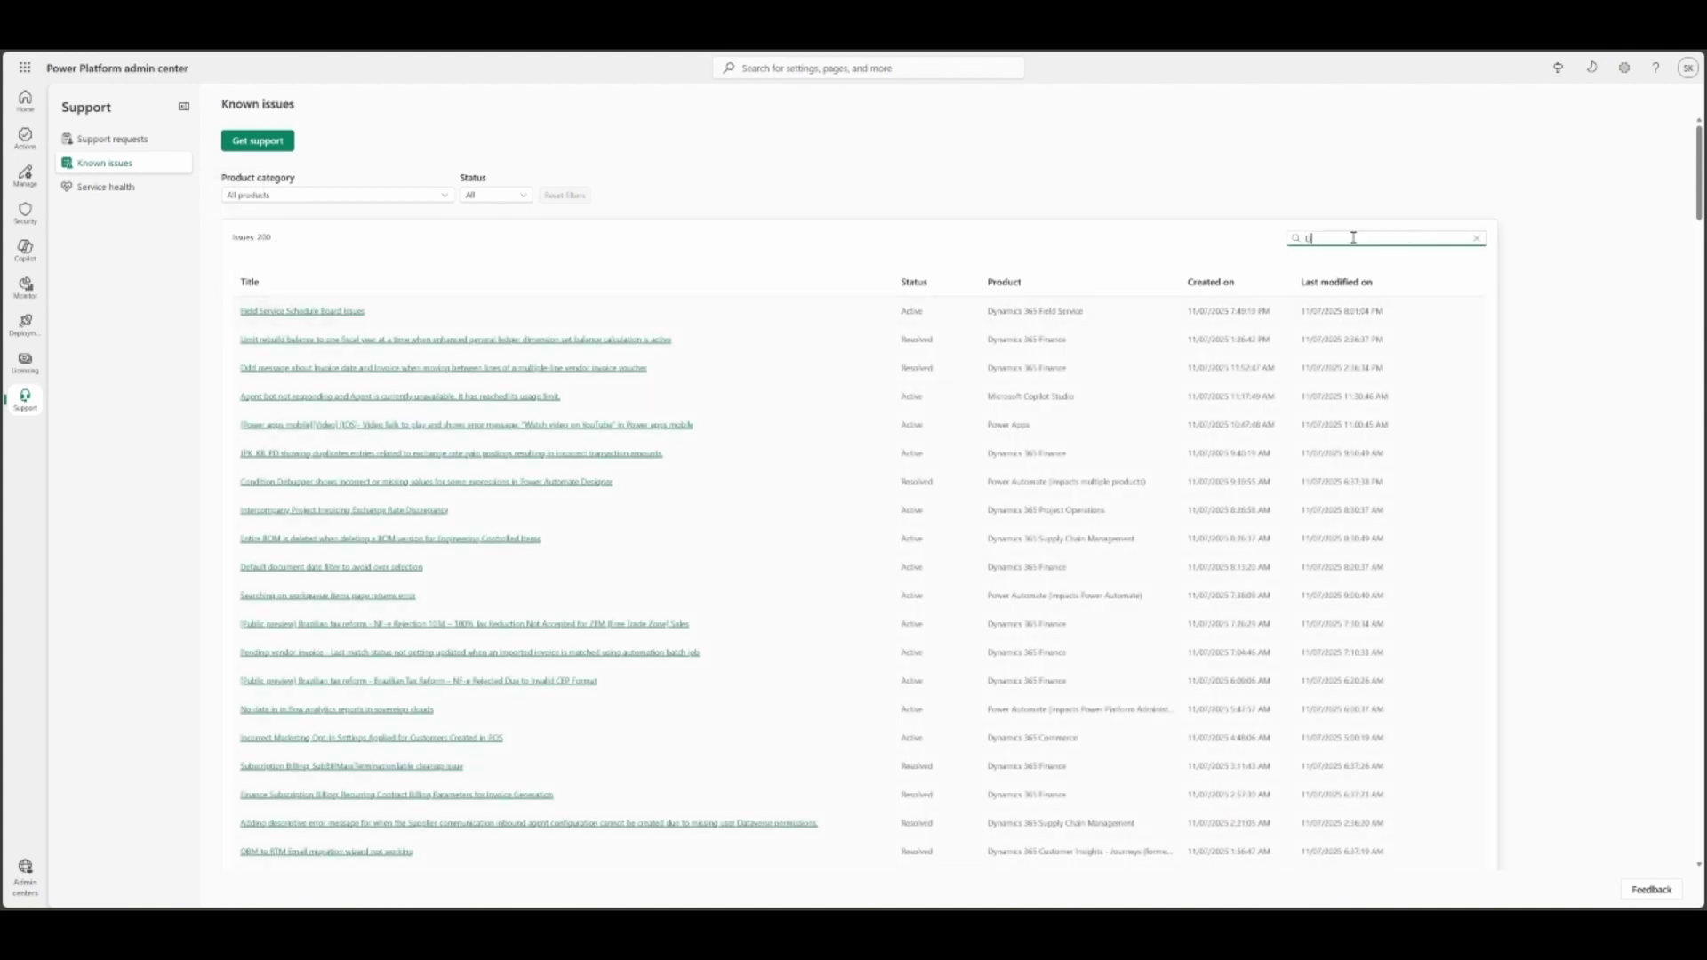
pyautogui.press('Return')
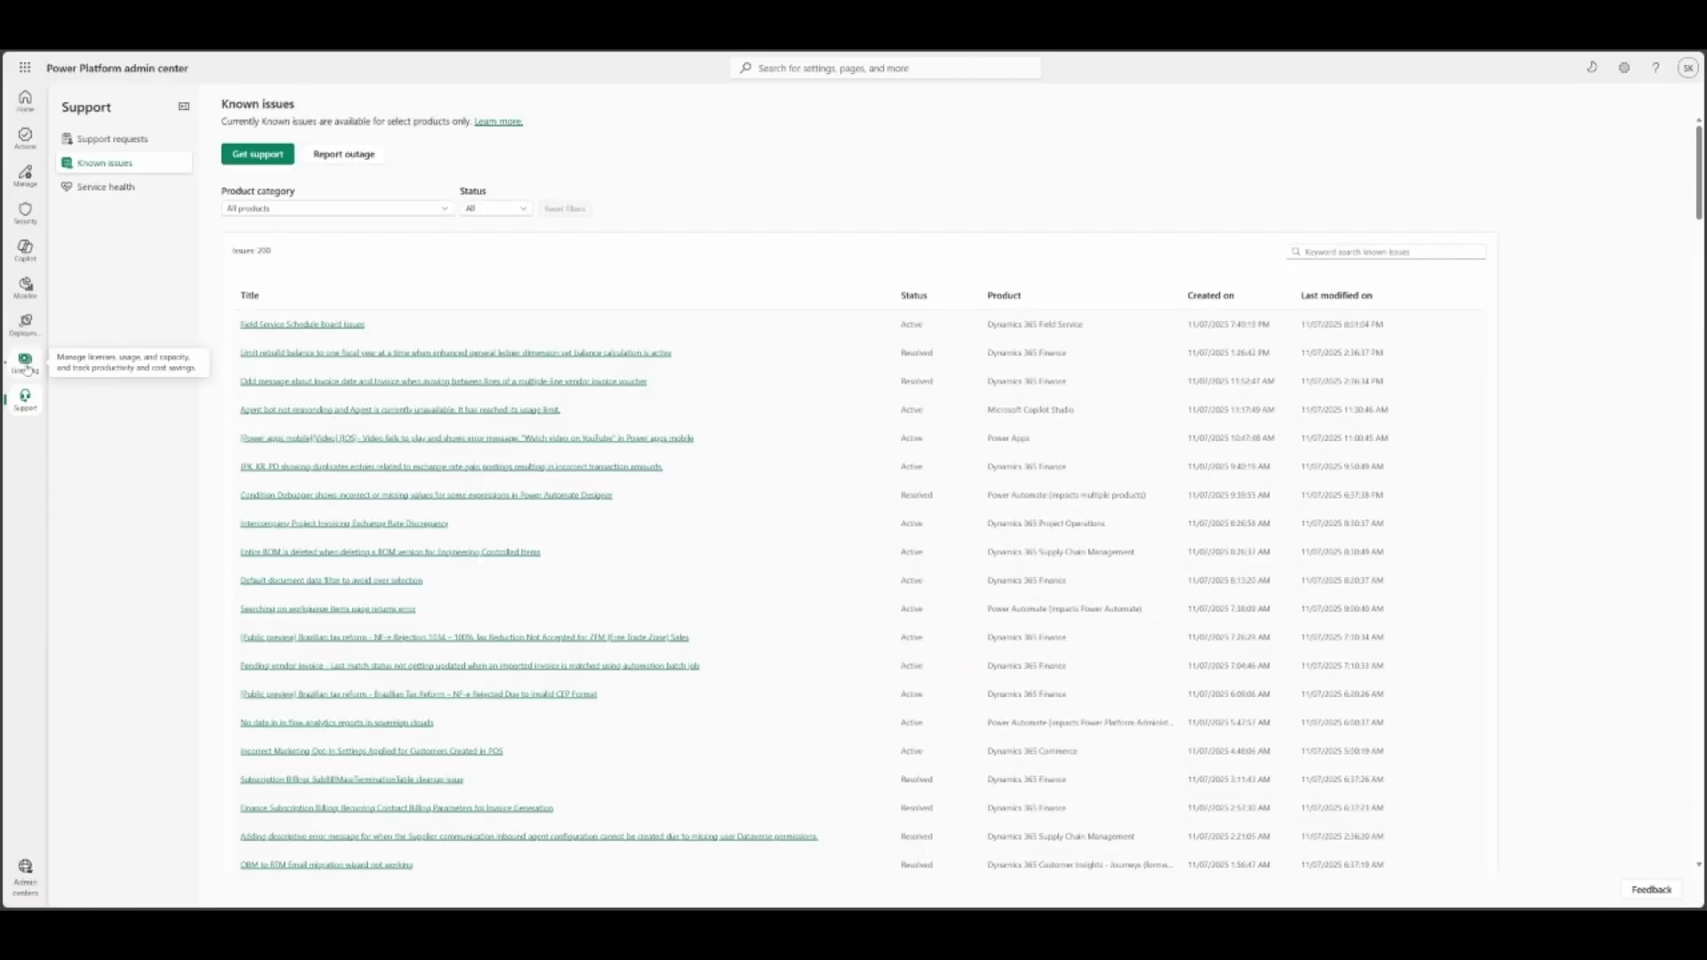
# Step: Open the Finance and Operations license report from the Licensing area
pyautogui.click(25, 365)
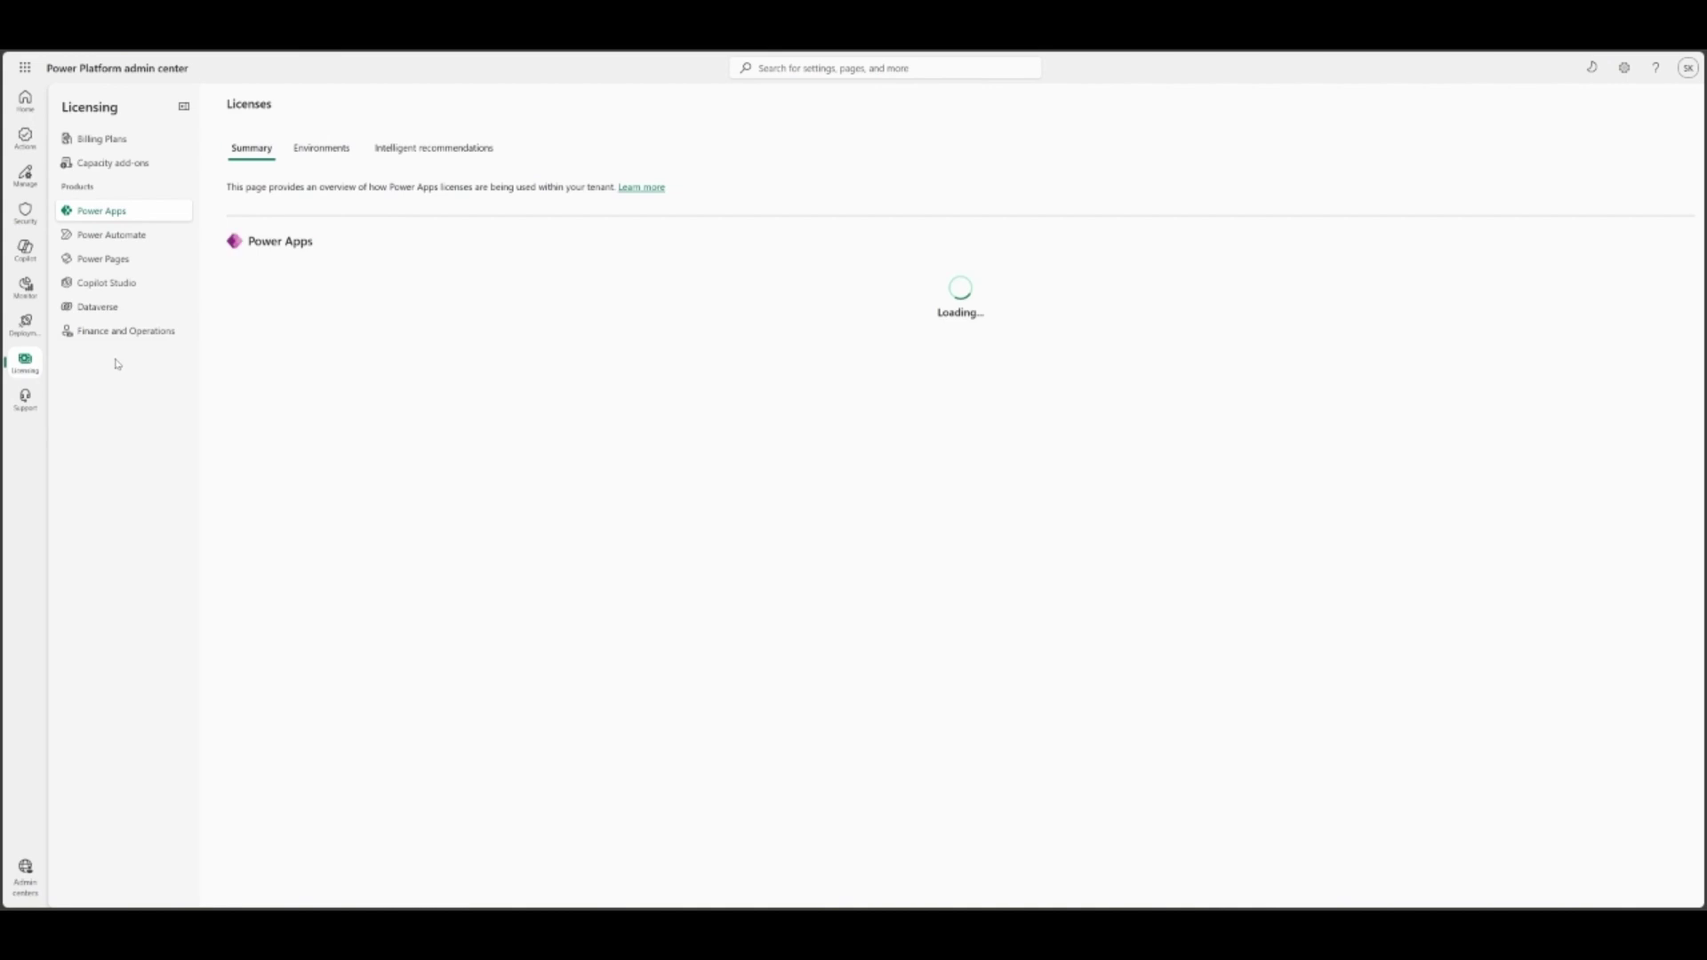
pyautogui.click(130, 333)
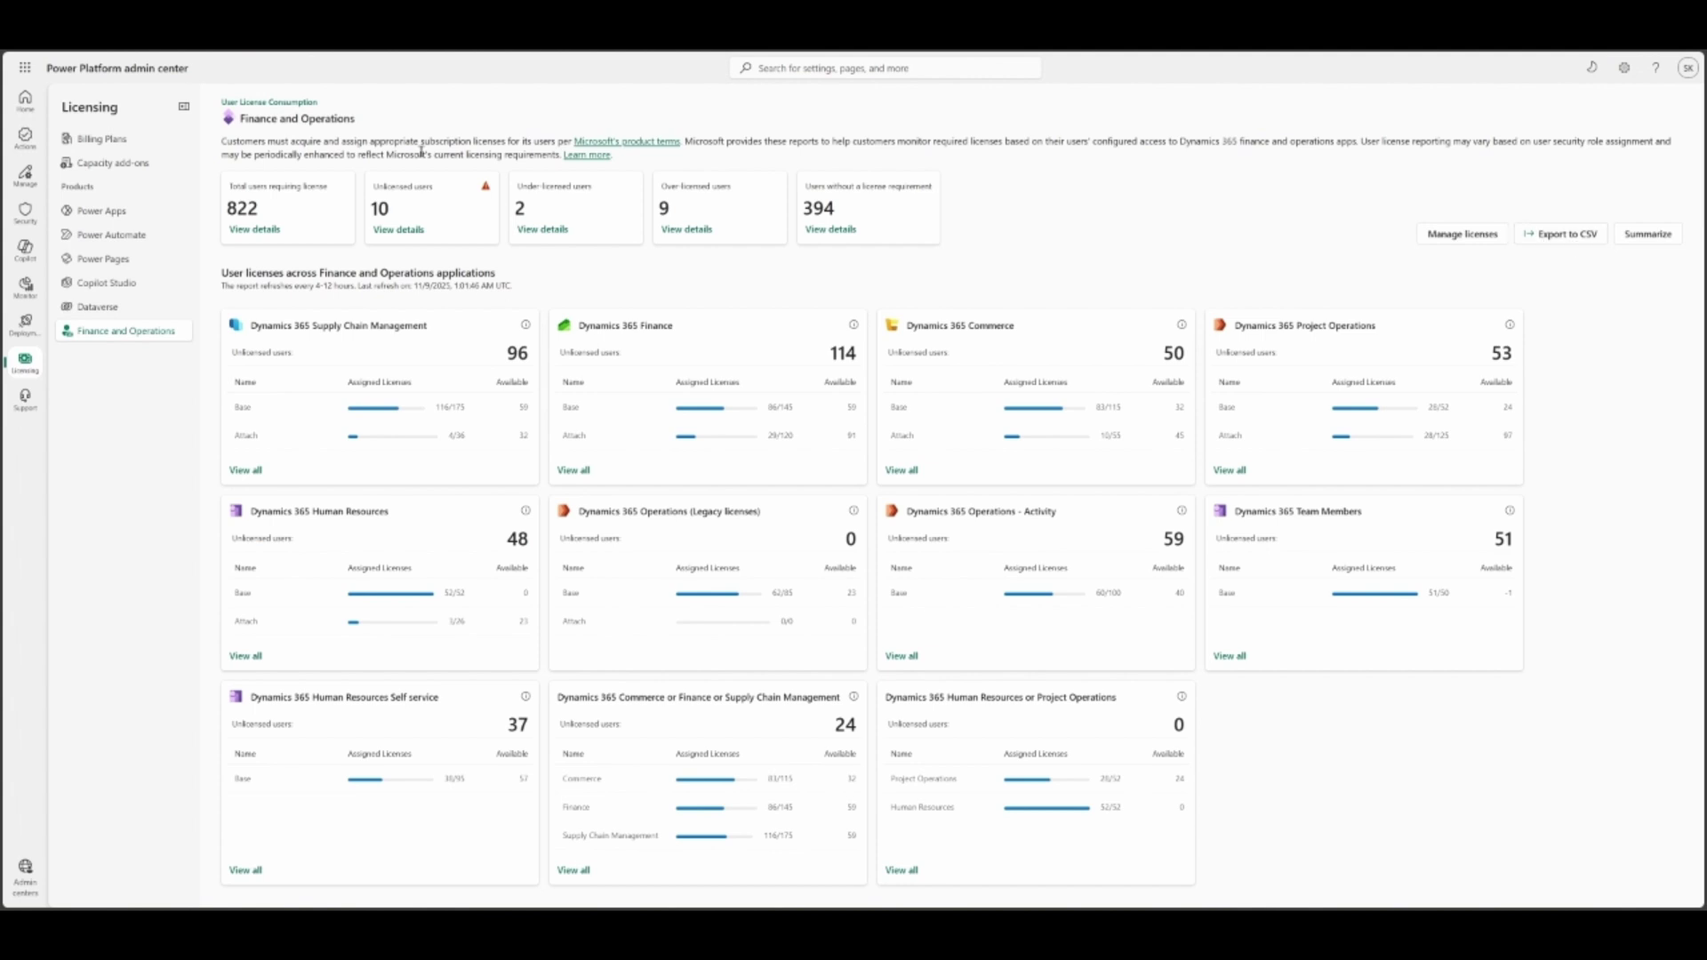
# Step: Export the Finance and Operations license data to CSV as the Detailed report type
pyautogui.click(1571, 234)
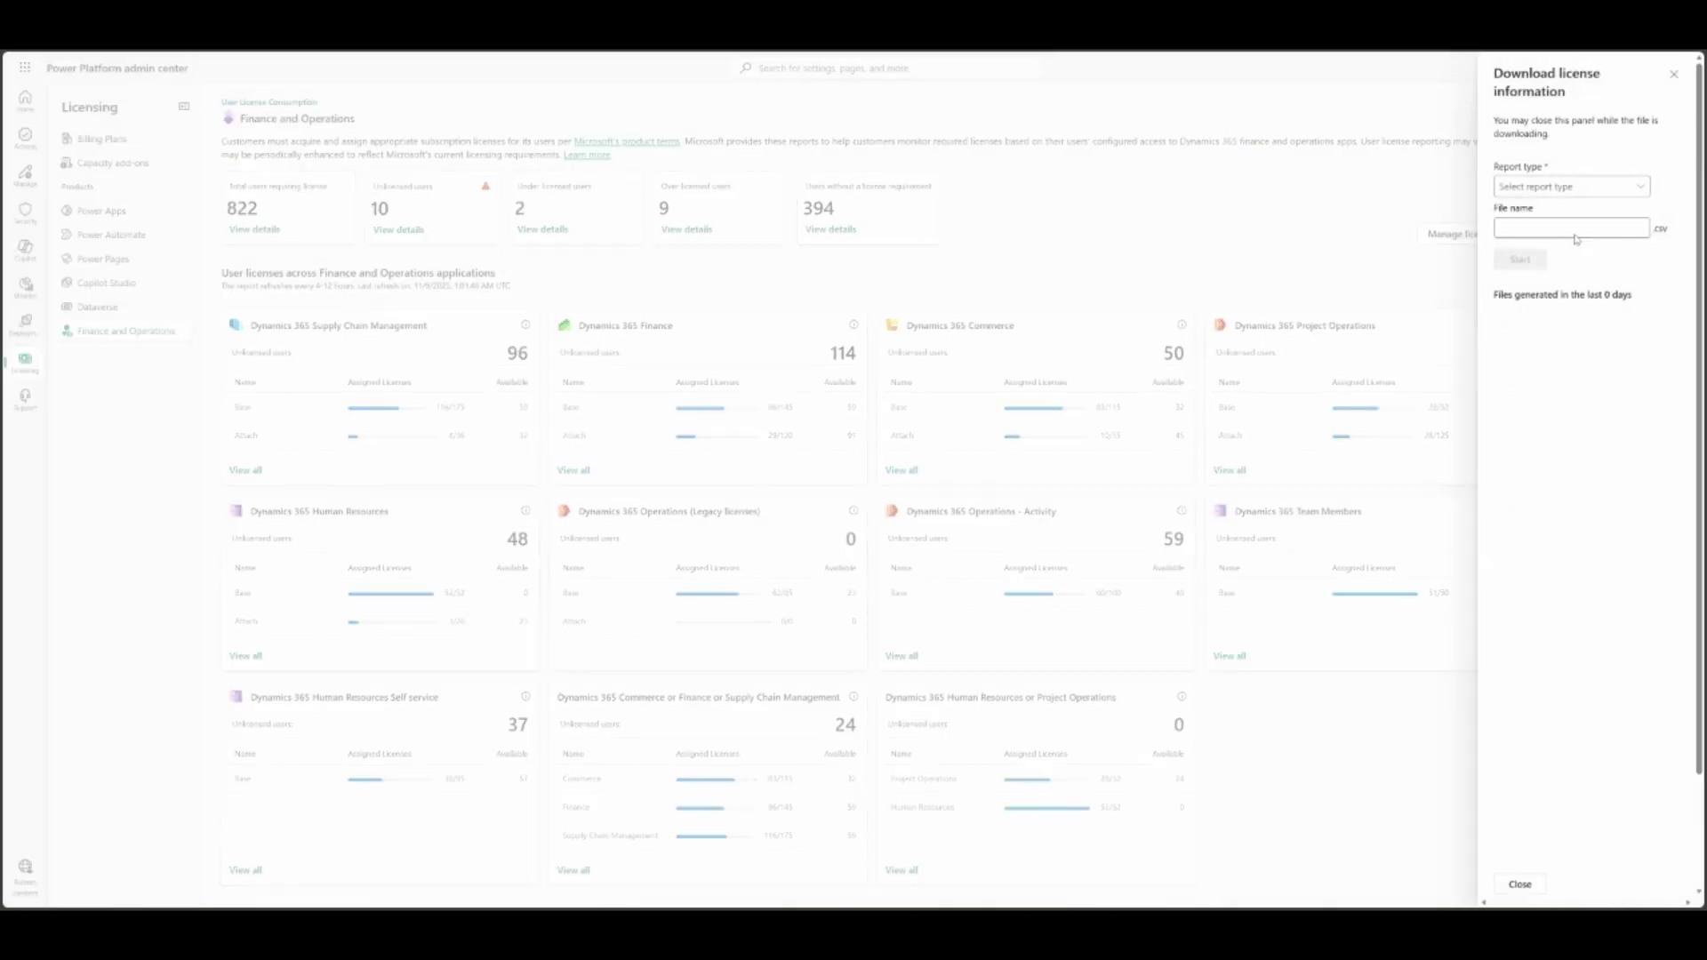
pyautogui.click(1590, 186)
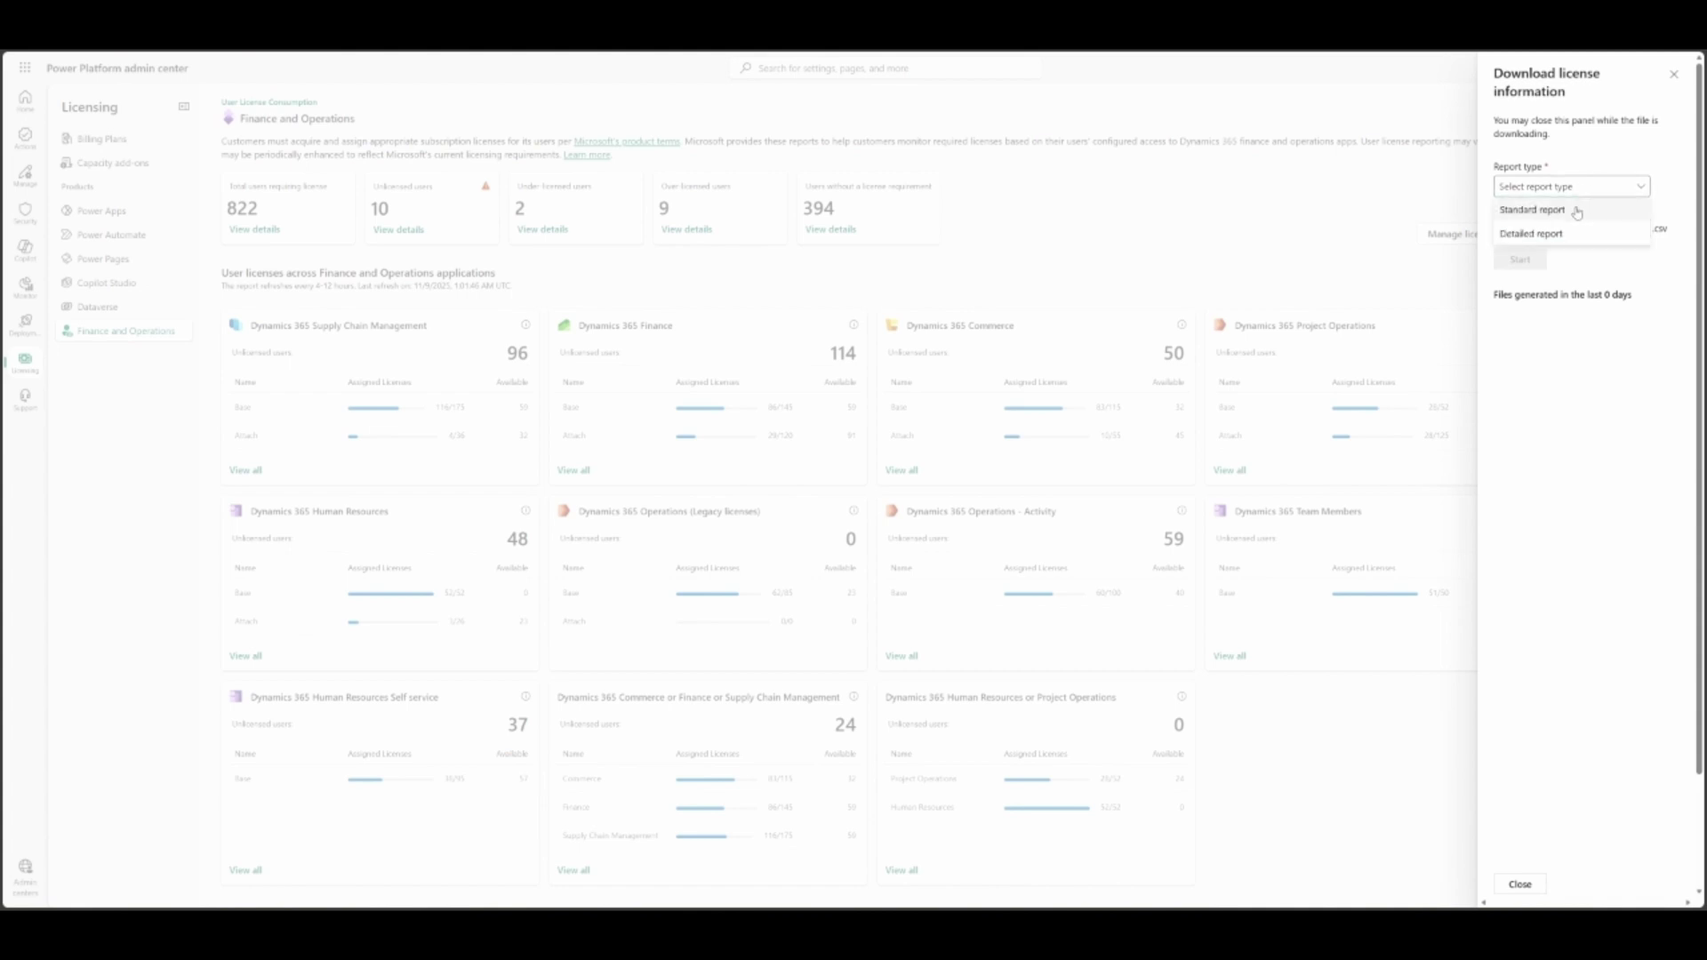
pyautogui.click(1577, 212)
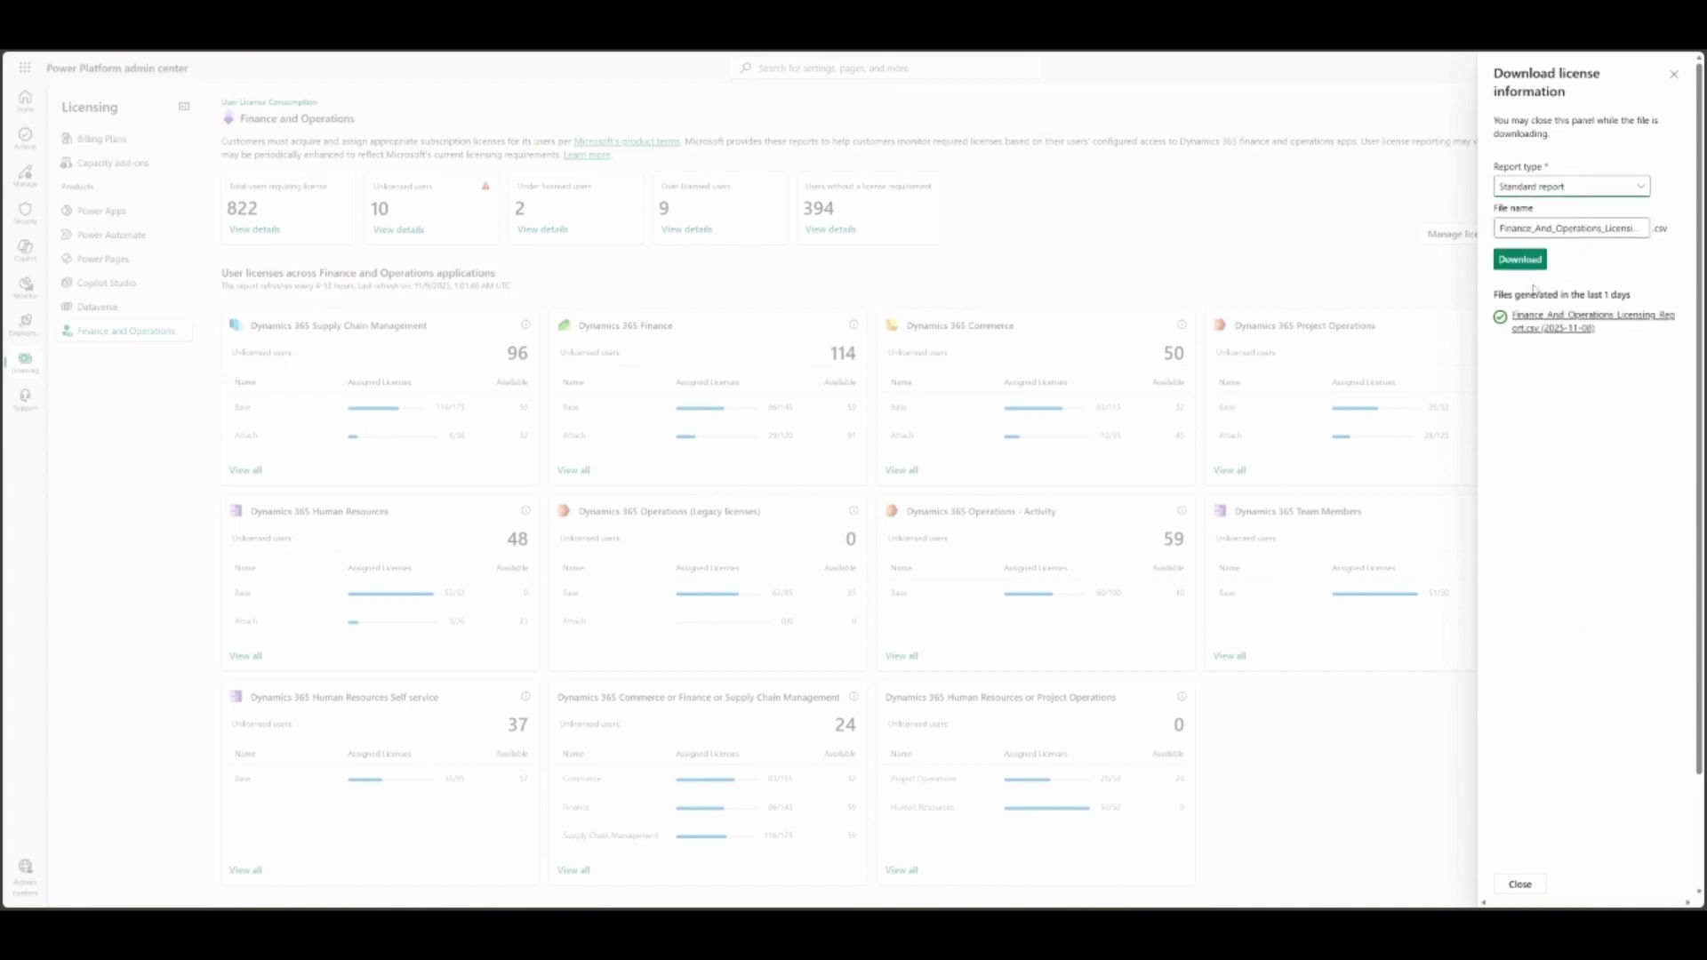
pyautogui.click(1586, 192)
pyautogui.click(1562, 236)
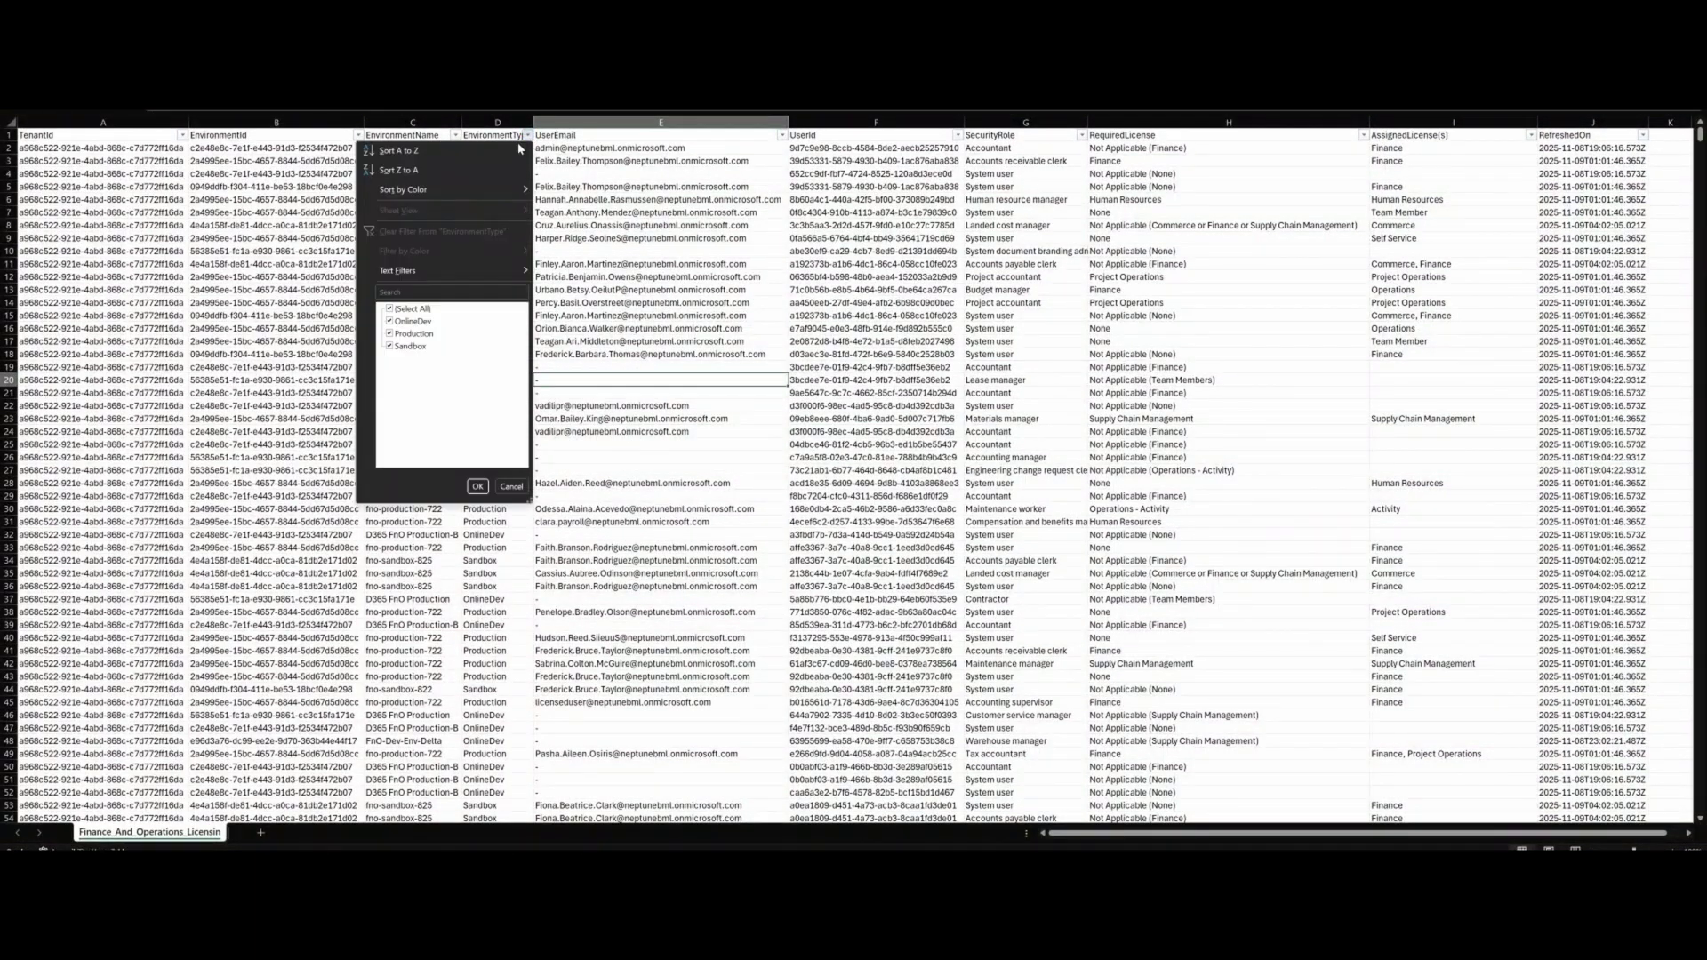
# Step: Filter the EnvironmentType column to keep only Sandbox rows
pyautogui.click(389, 309)
pyautogui.click(389, 346)
pyautogui.click(478, 487)
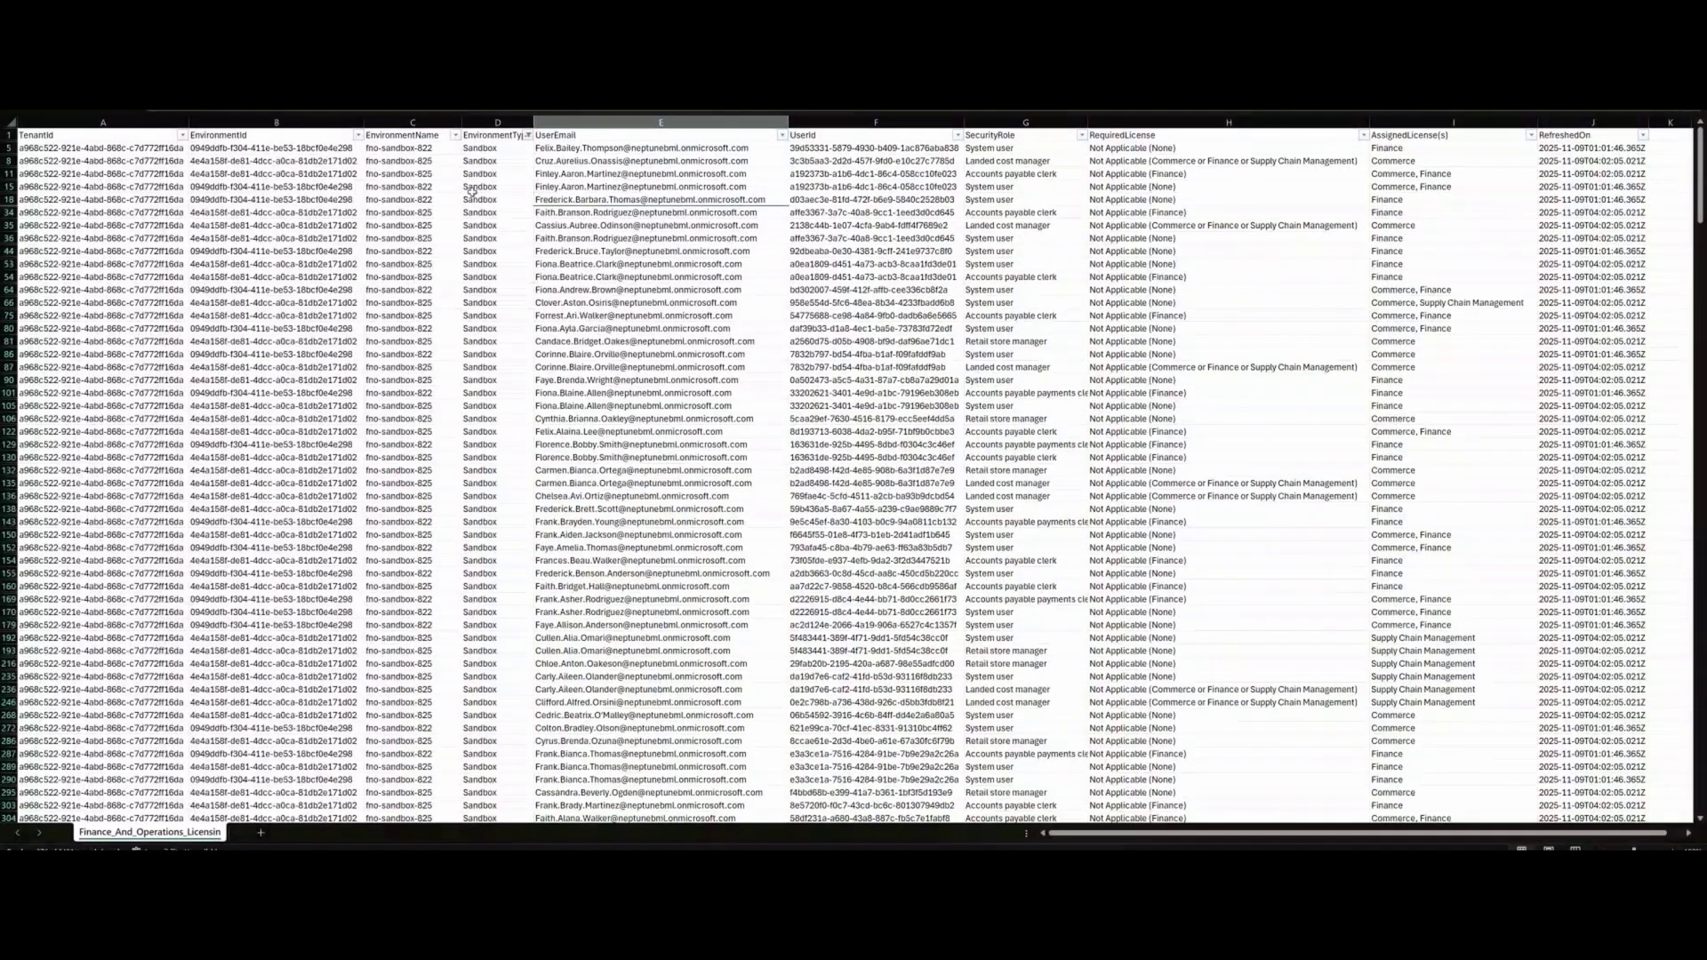
# Step: Narrow the EnvironmentName filter to fno-sandbox-825 only
pyautogui.click(454, 135)
pyautogui.click(337, 310)
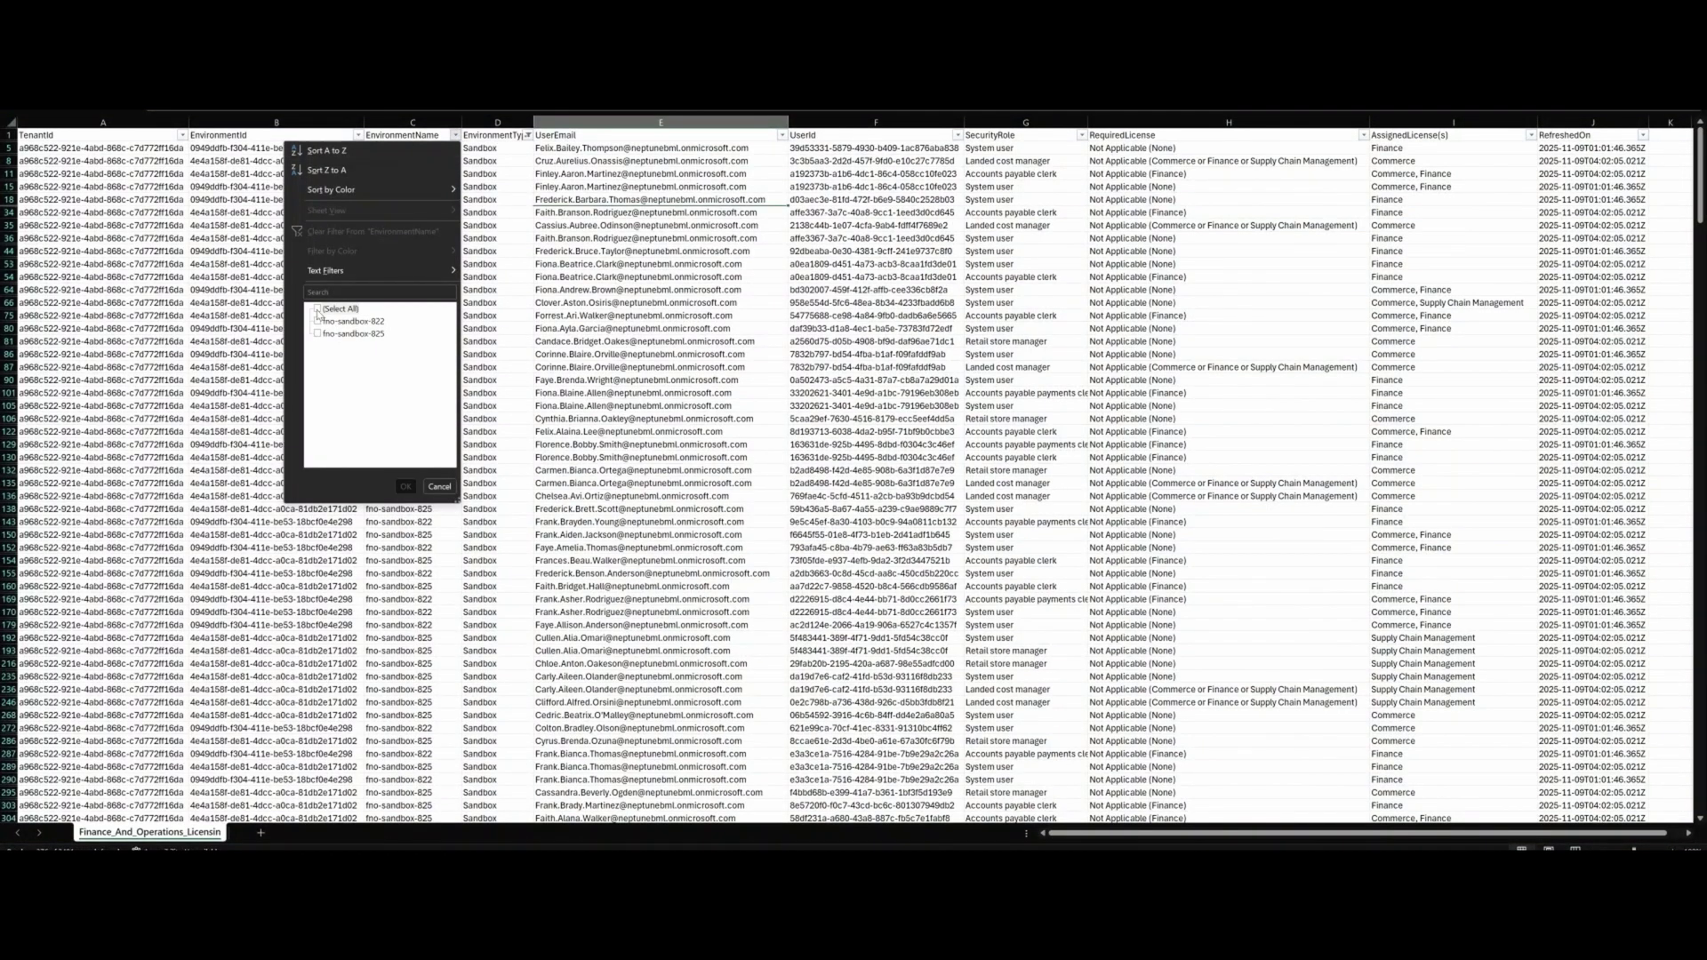
pyautogui.click(342, 334)
pyautogui.click(405, 487)
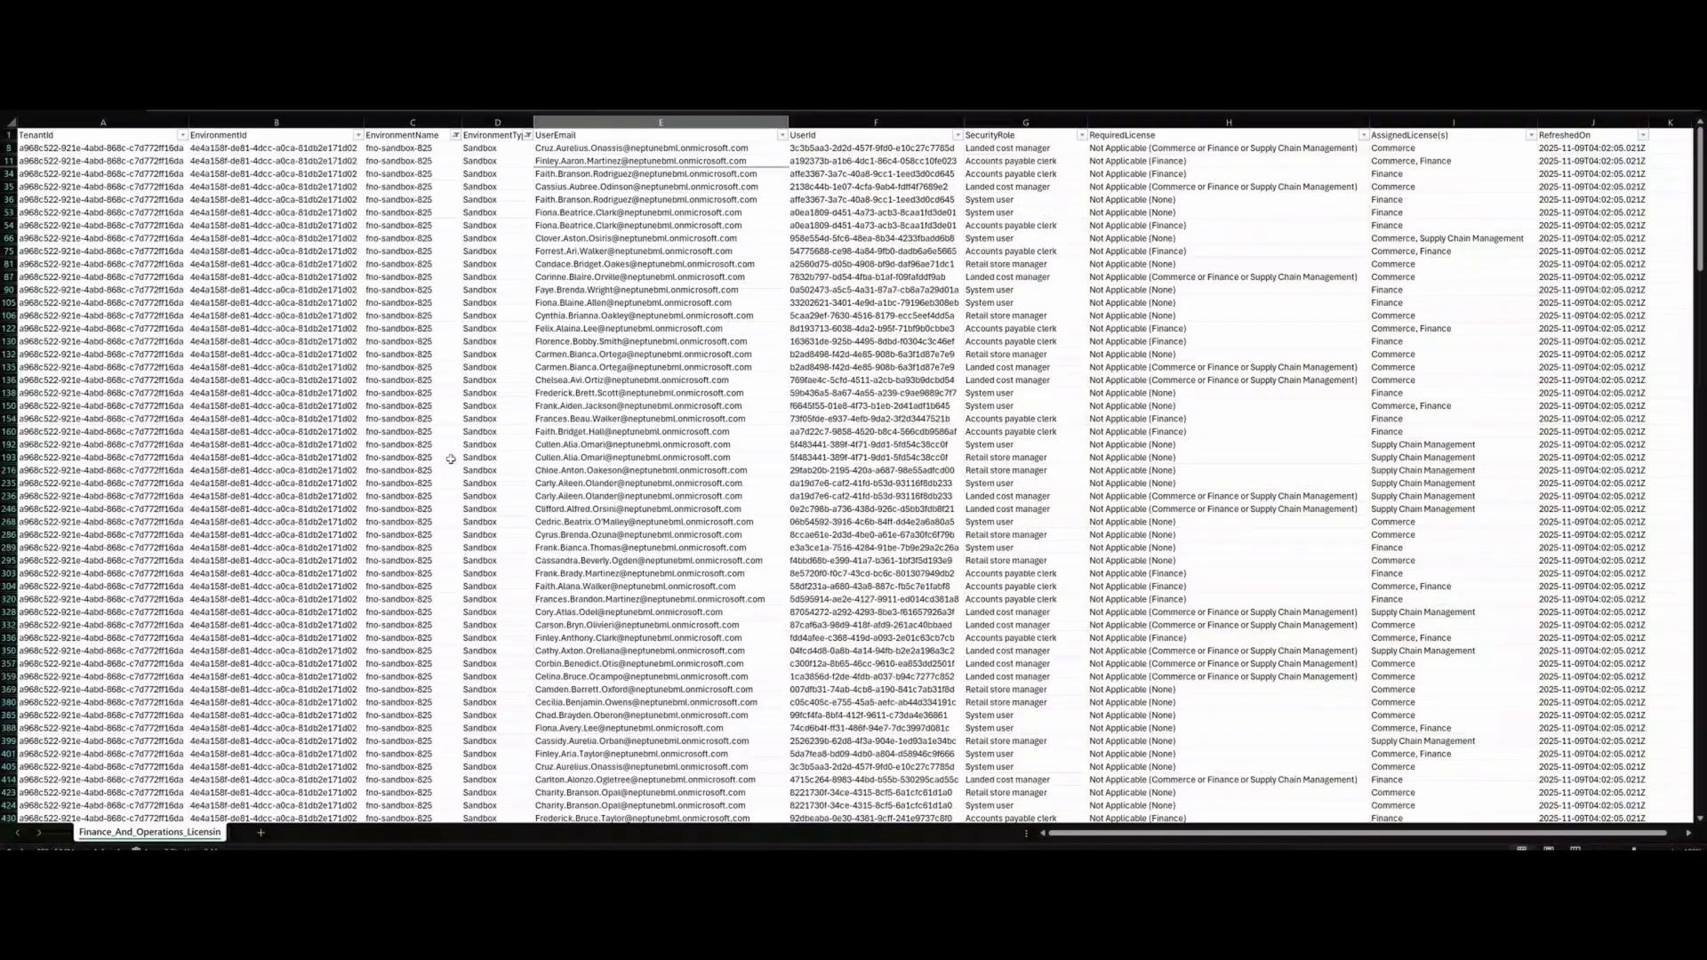
pyautogui.click(897, 241)
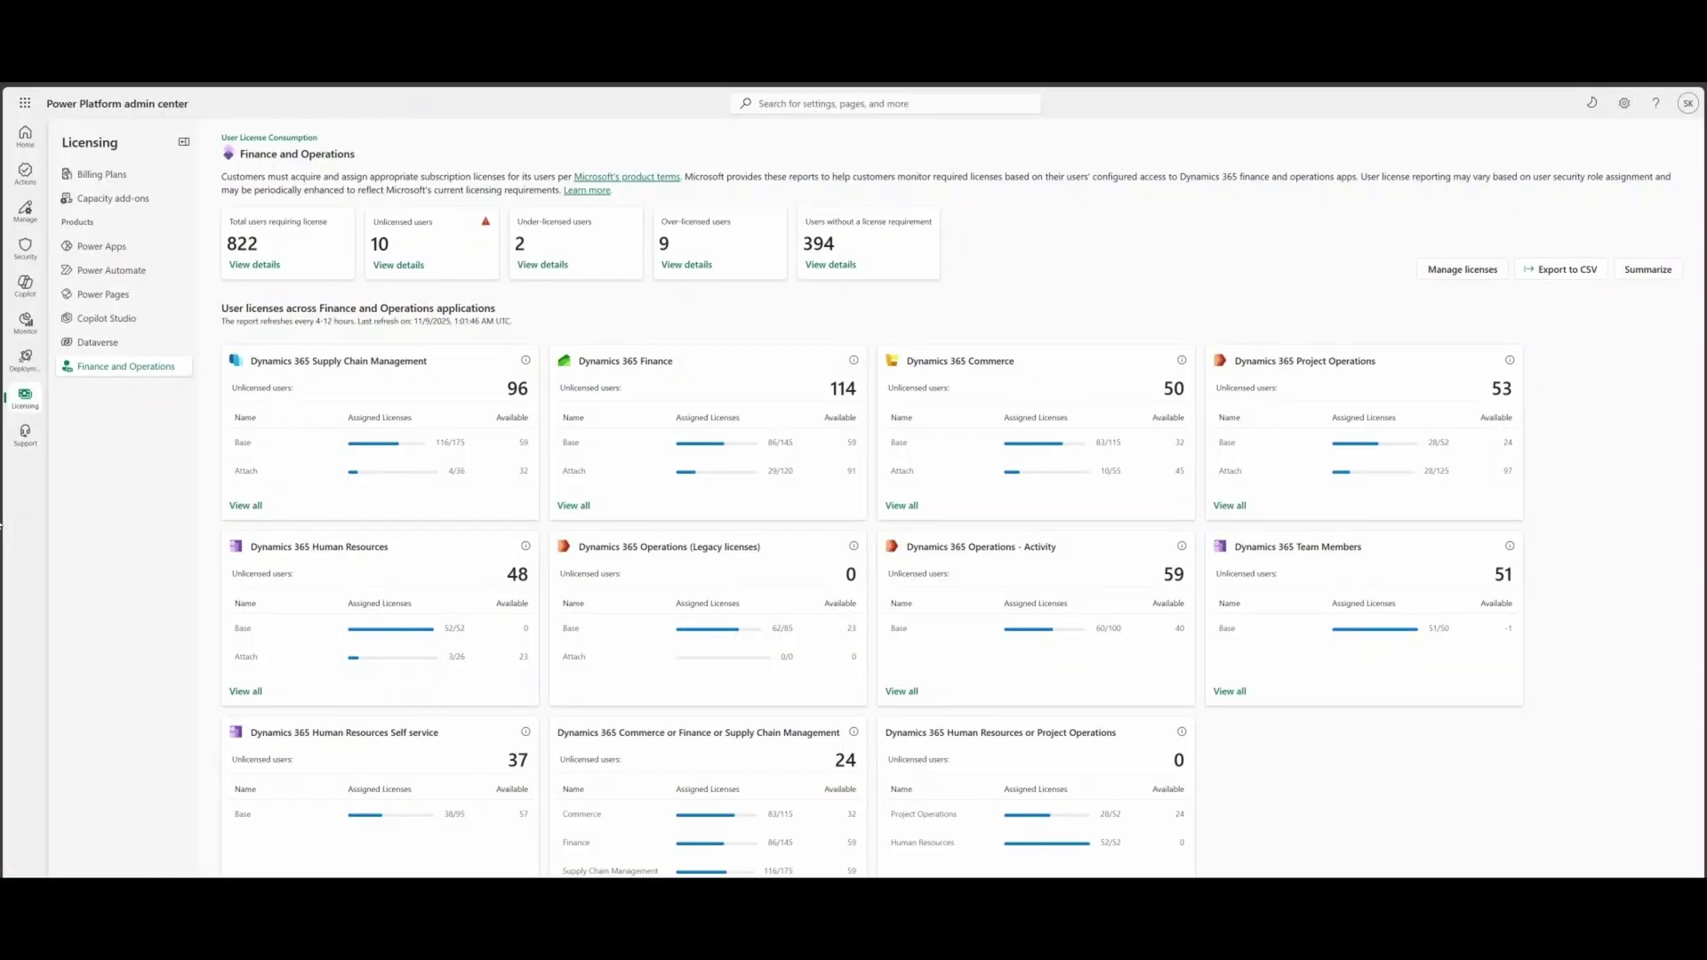
# Step: Browse details of all 822 users requiring licenses, then open the 10 unlicensed users
pyautogui.click(259, 266)
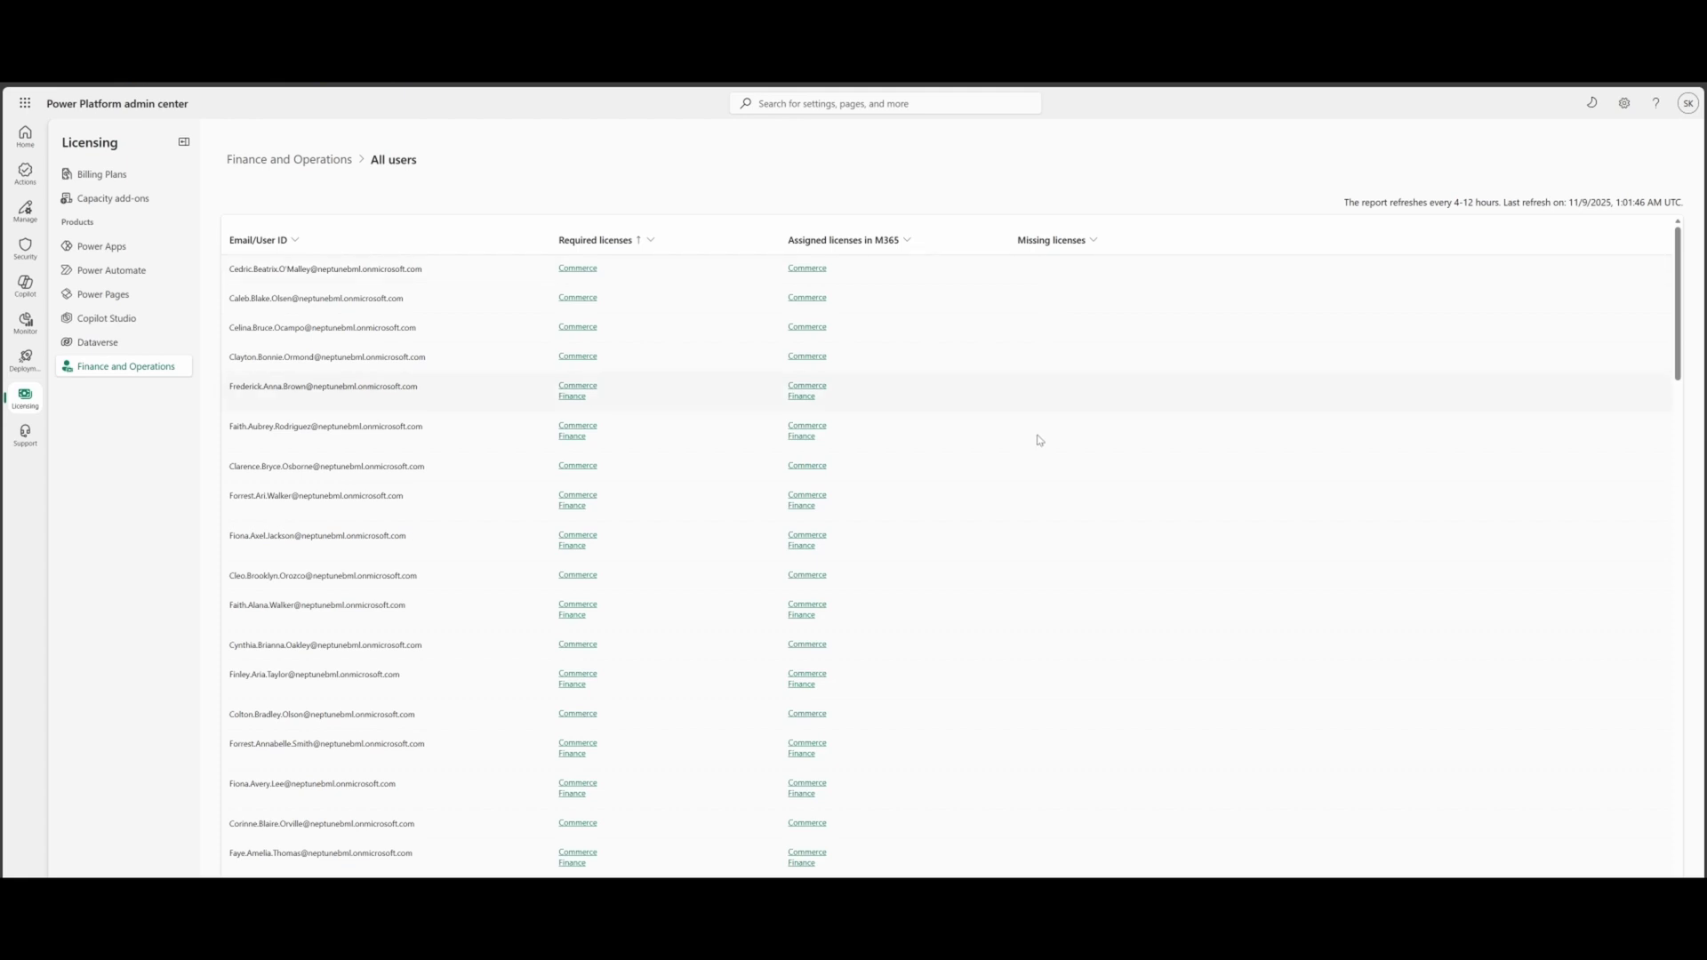
pyautogui.scroll(-15, 1025, 556)
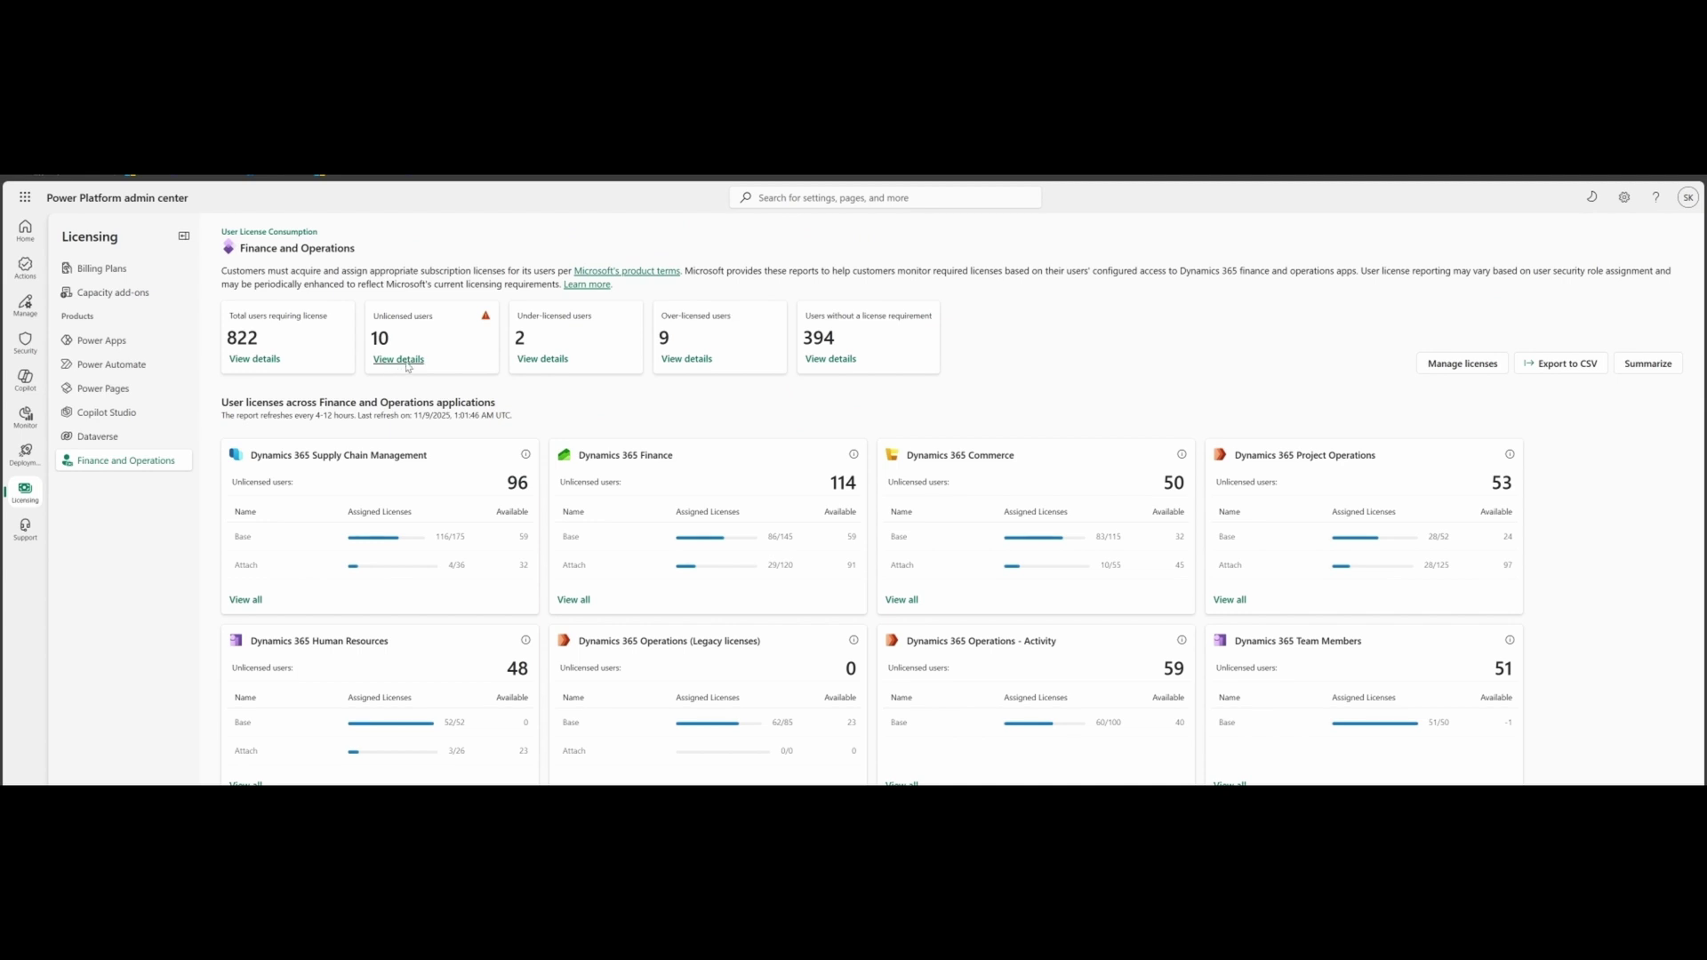
pyautogui.click(398, 359)
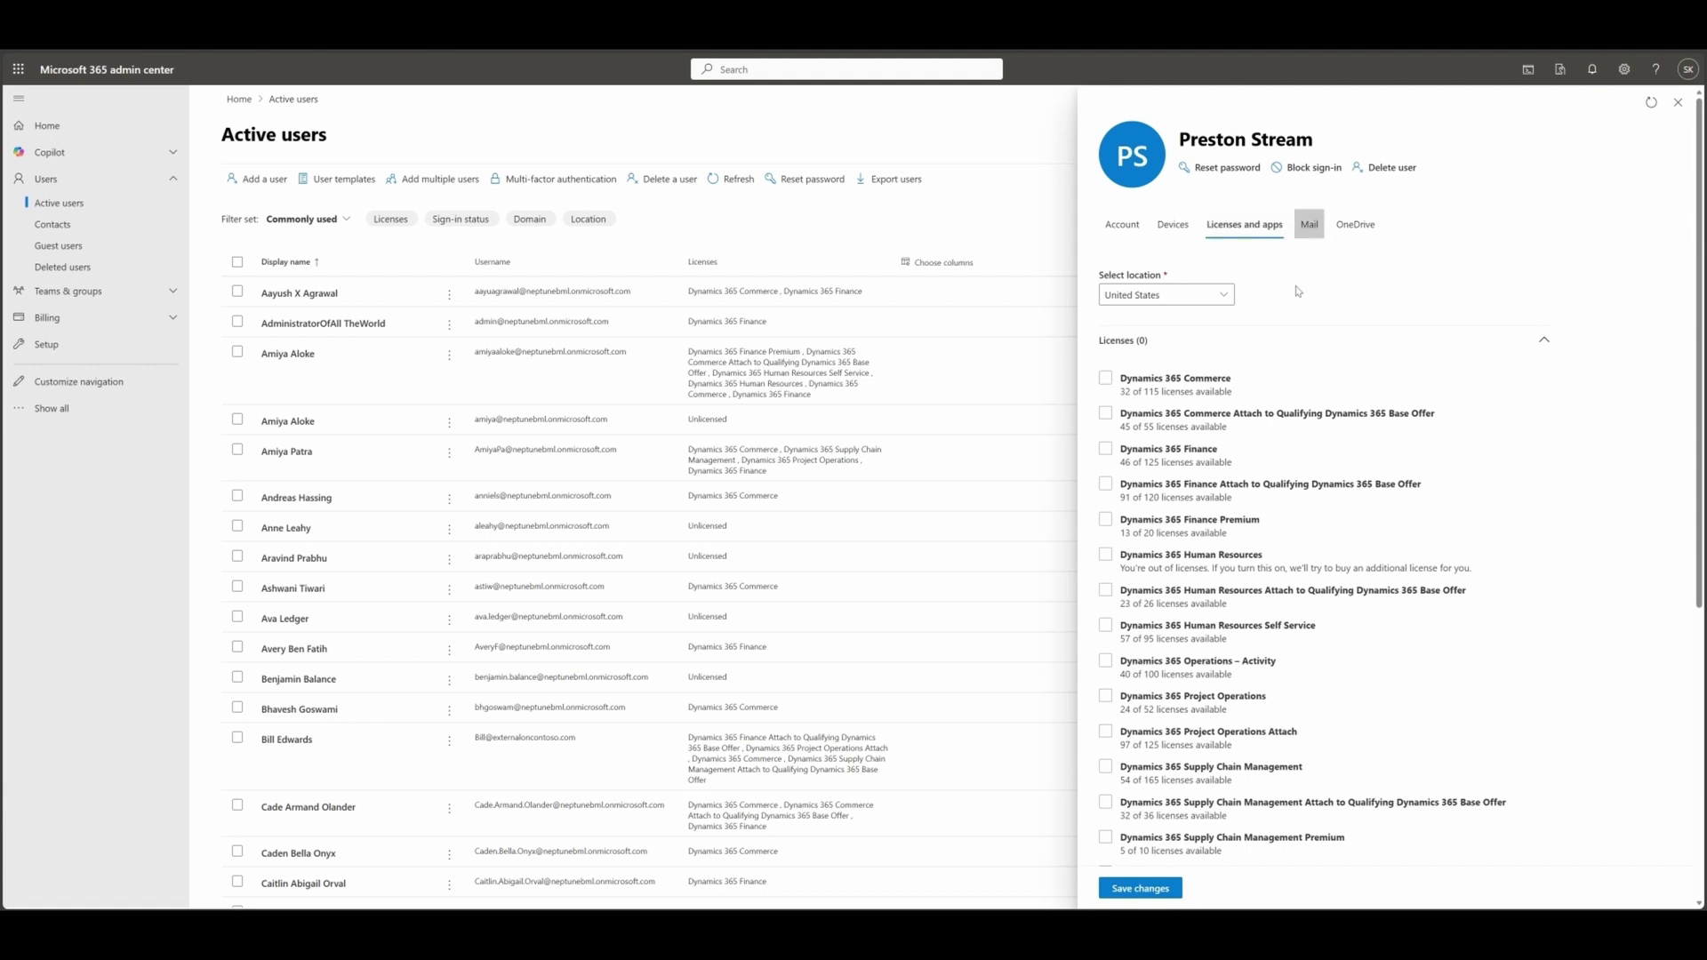
pyautogui.click(1160, 387)
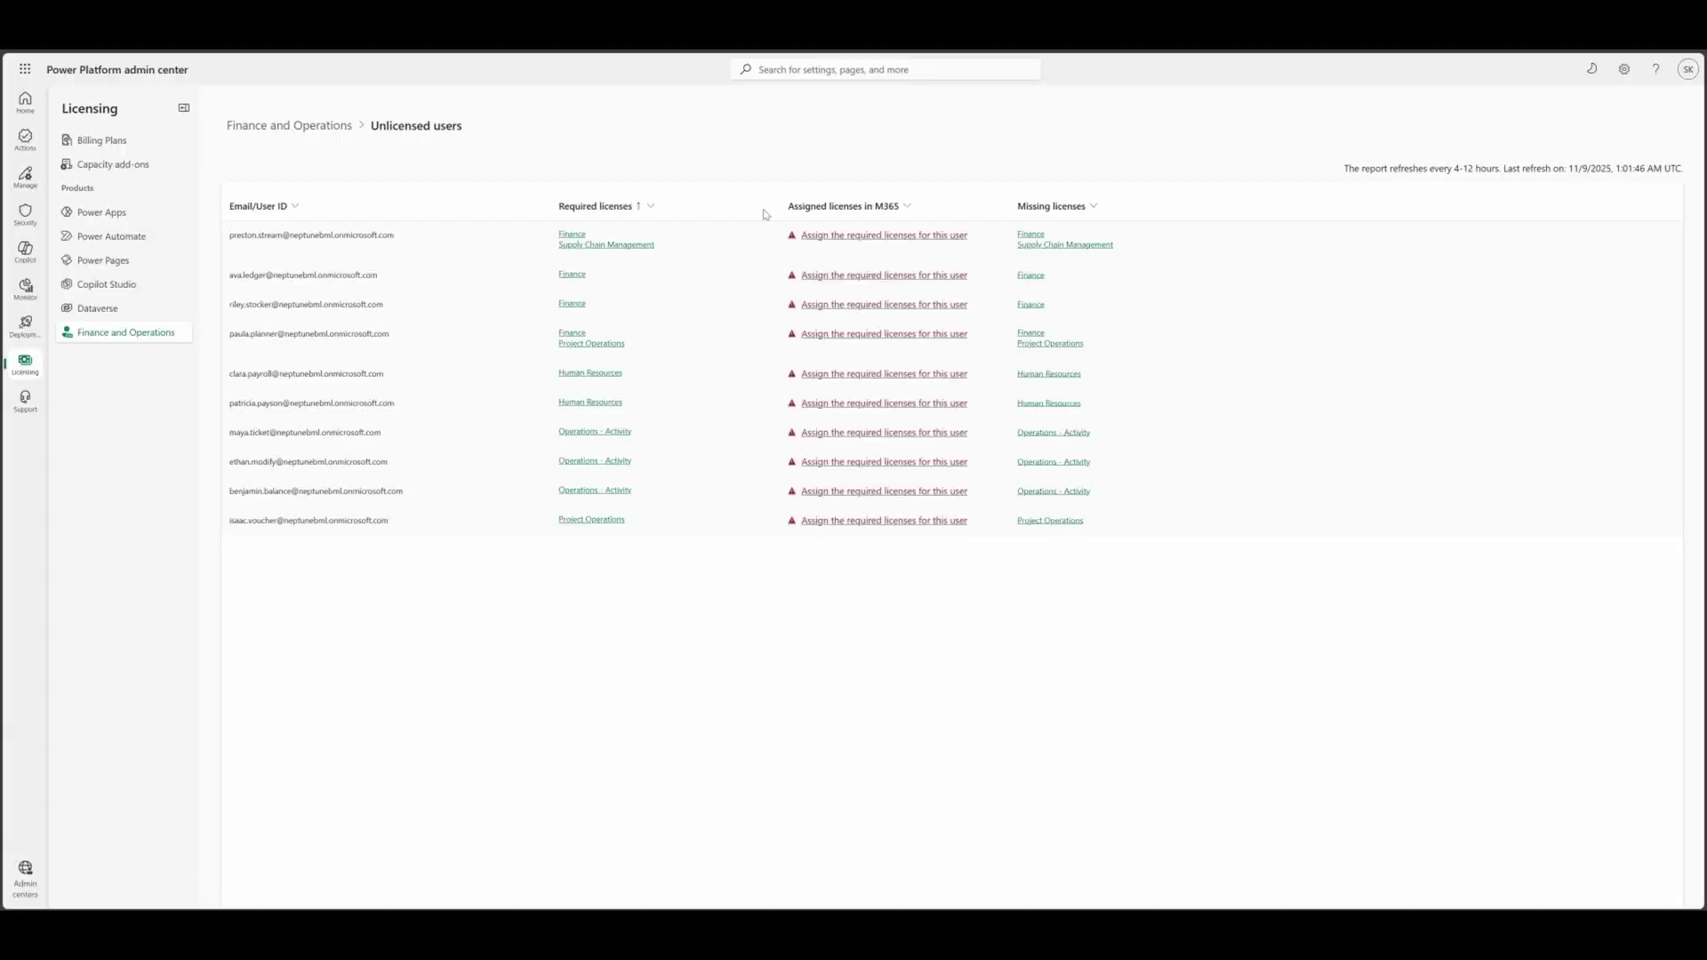
# Step: Open the first unlicensed user's Required licenses details per environment
pyautogui.click(596, 246)
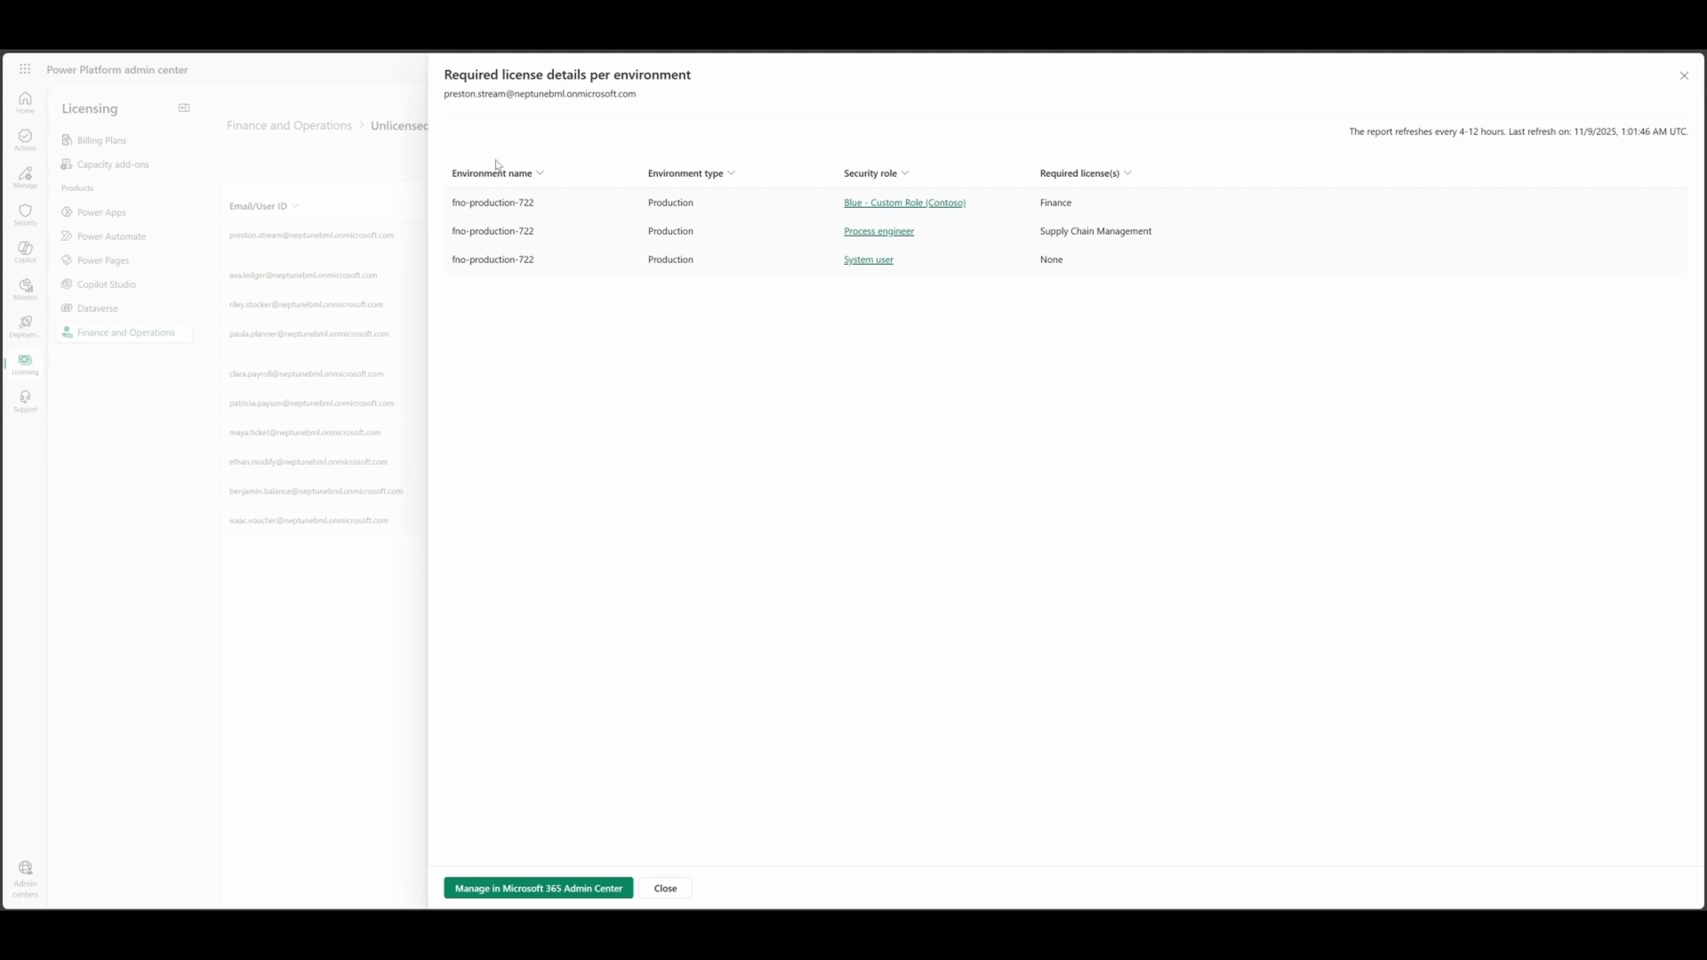
# Step: Open the Process engineer role's license breakdown
pyautogui.click(884, 232)
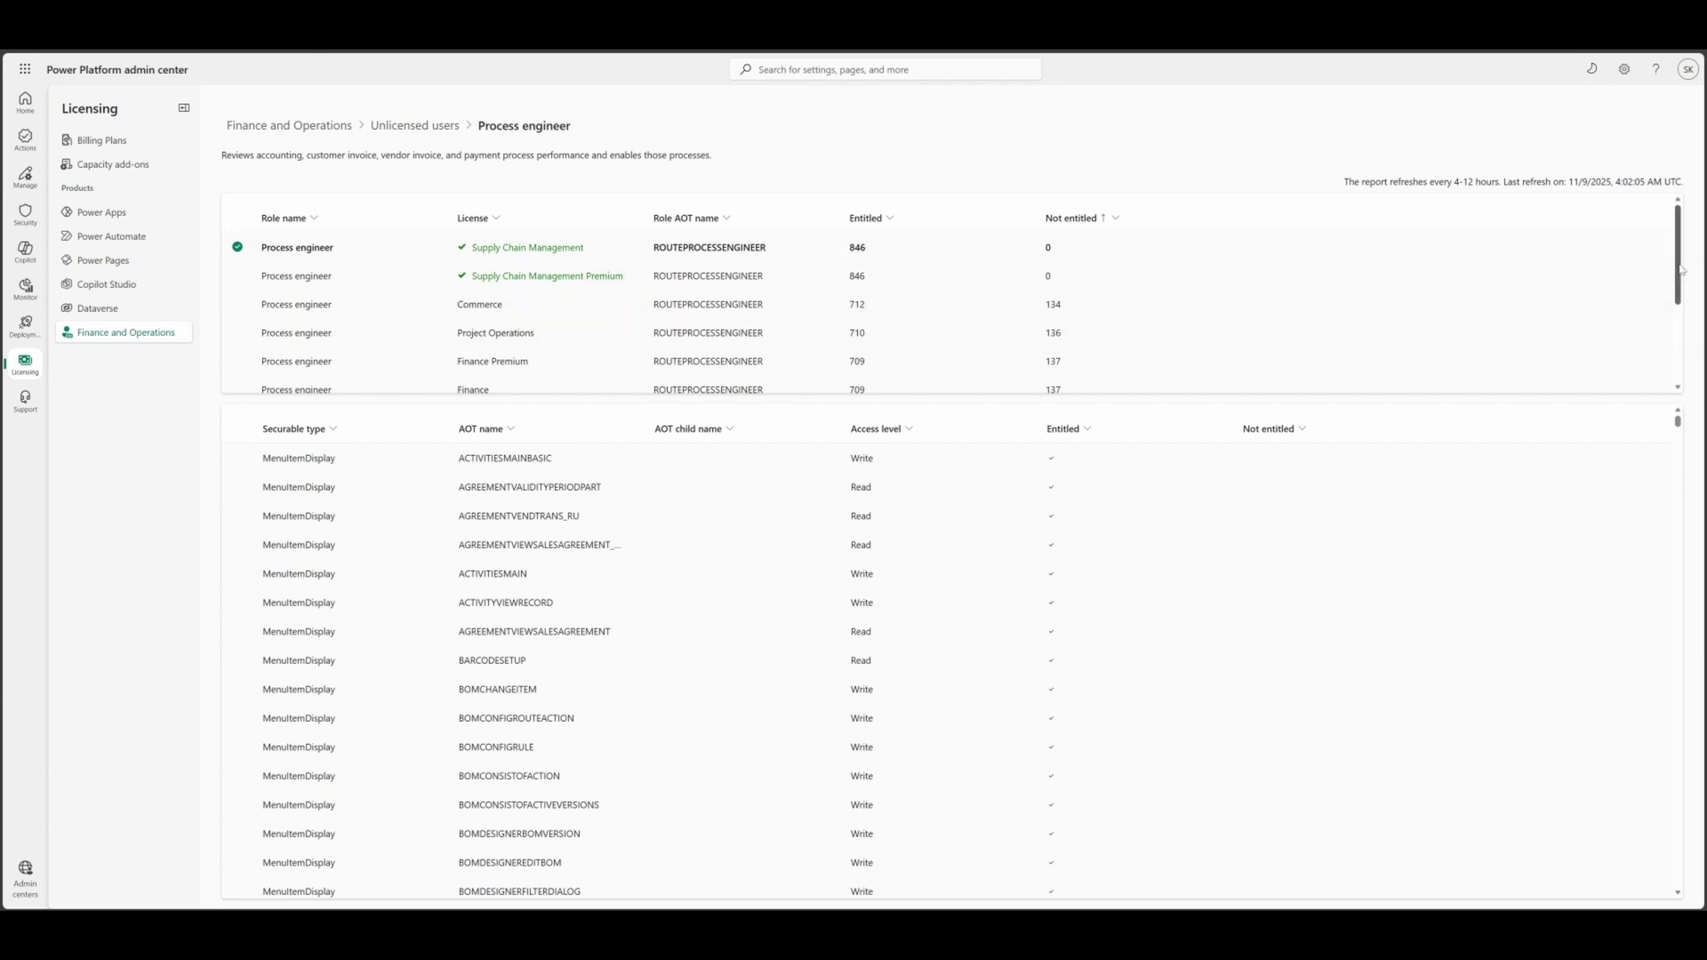
pyautogui.scroll(-1, 1682, 294)
pyautogui.scroll(-3, 1682, 294)
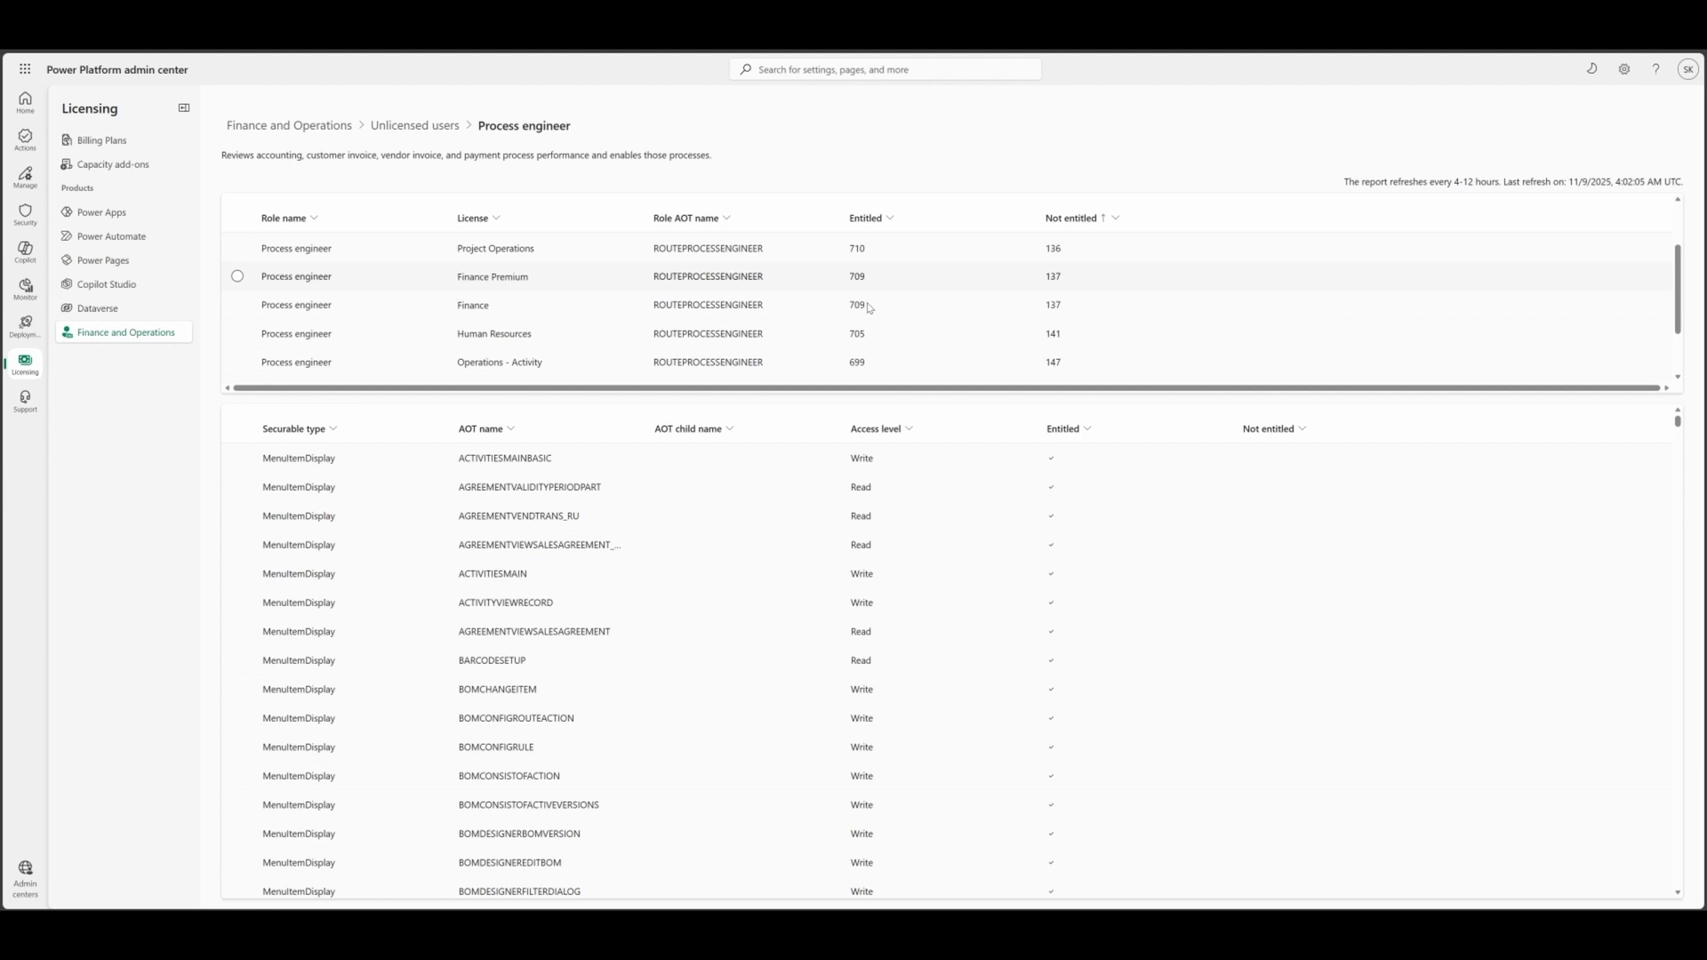
# Step: Show the Finance row's securables sorted by Not entitled, descending
pyautogui.click(869, 308)
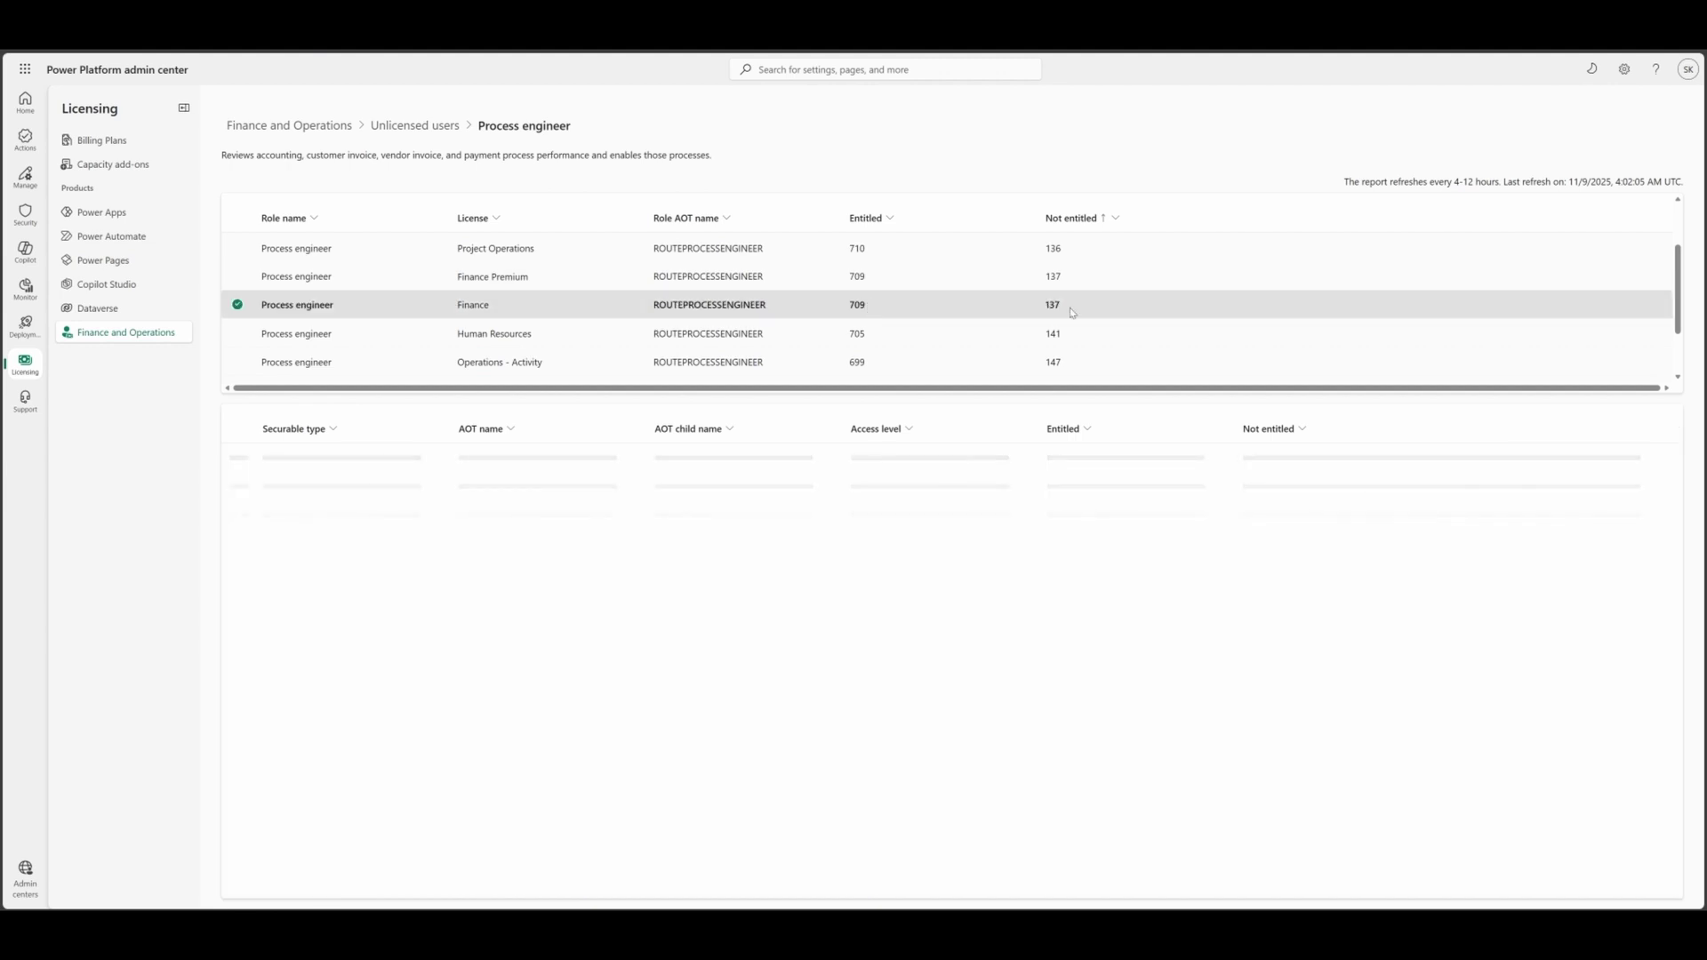
pyautogui.click(1300, 428)
pyautogui.click(1294, 506)
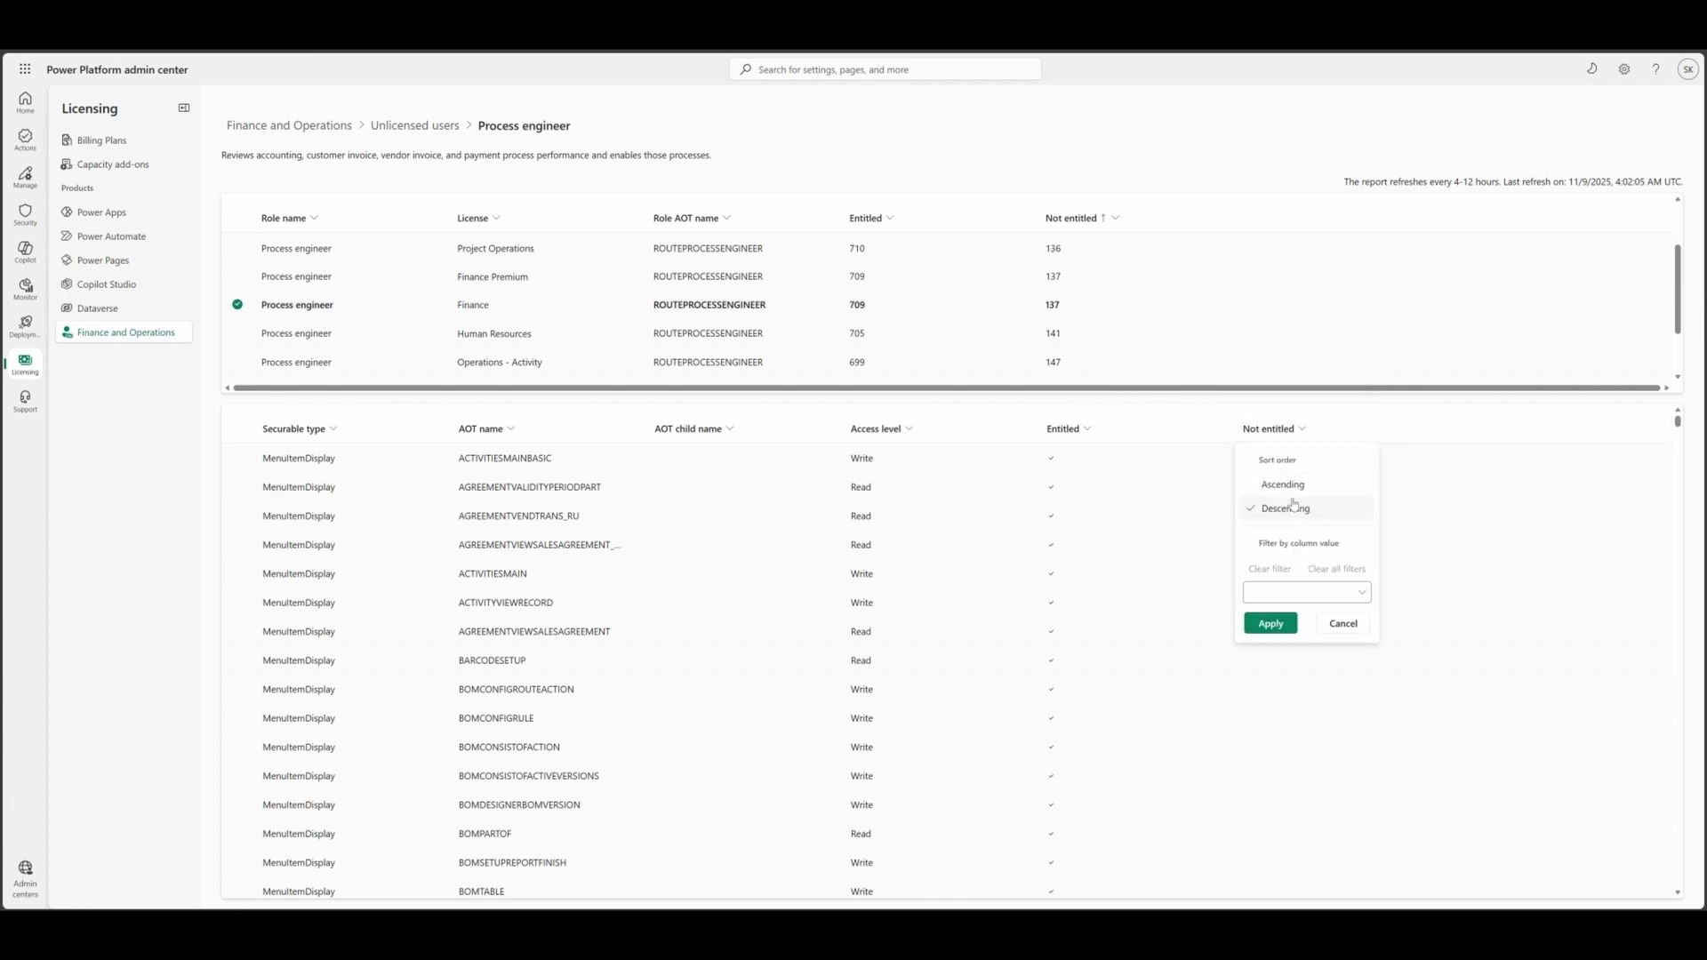
pyautogui.click(1271, 623)
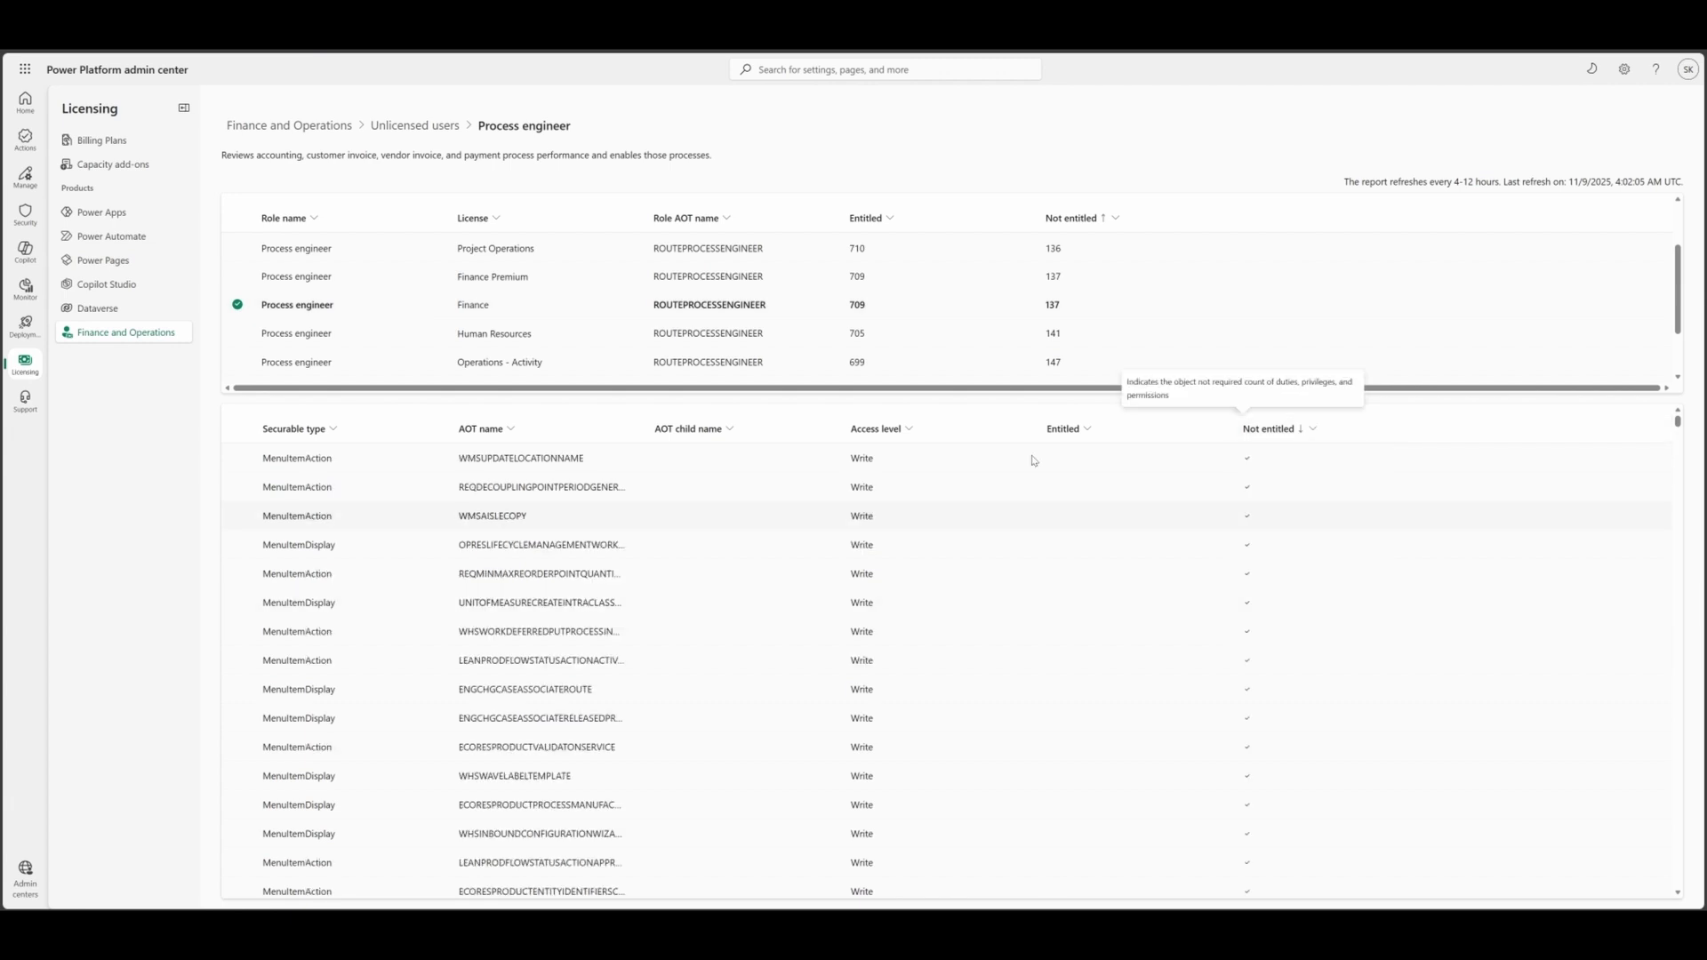
pyautogui.scroll(2, 498, 331)
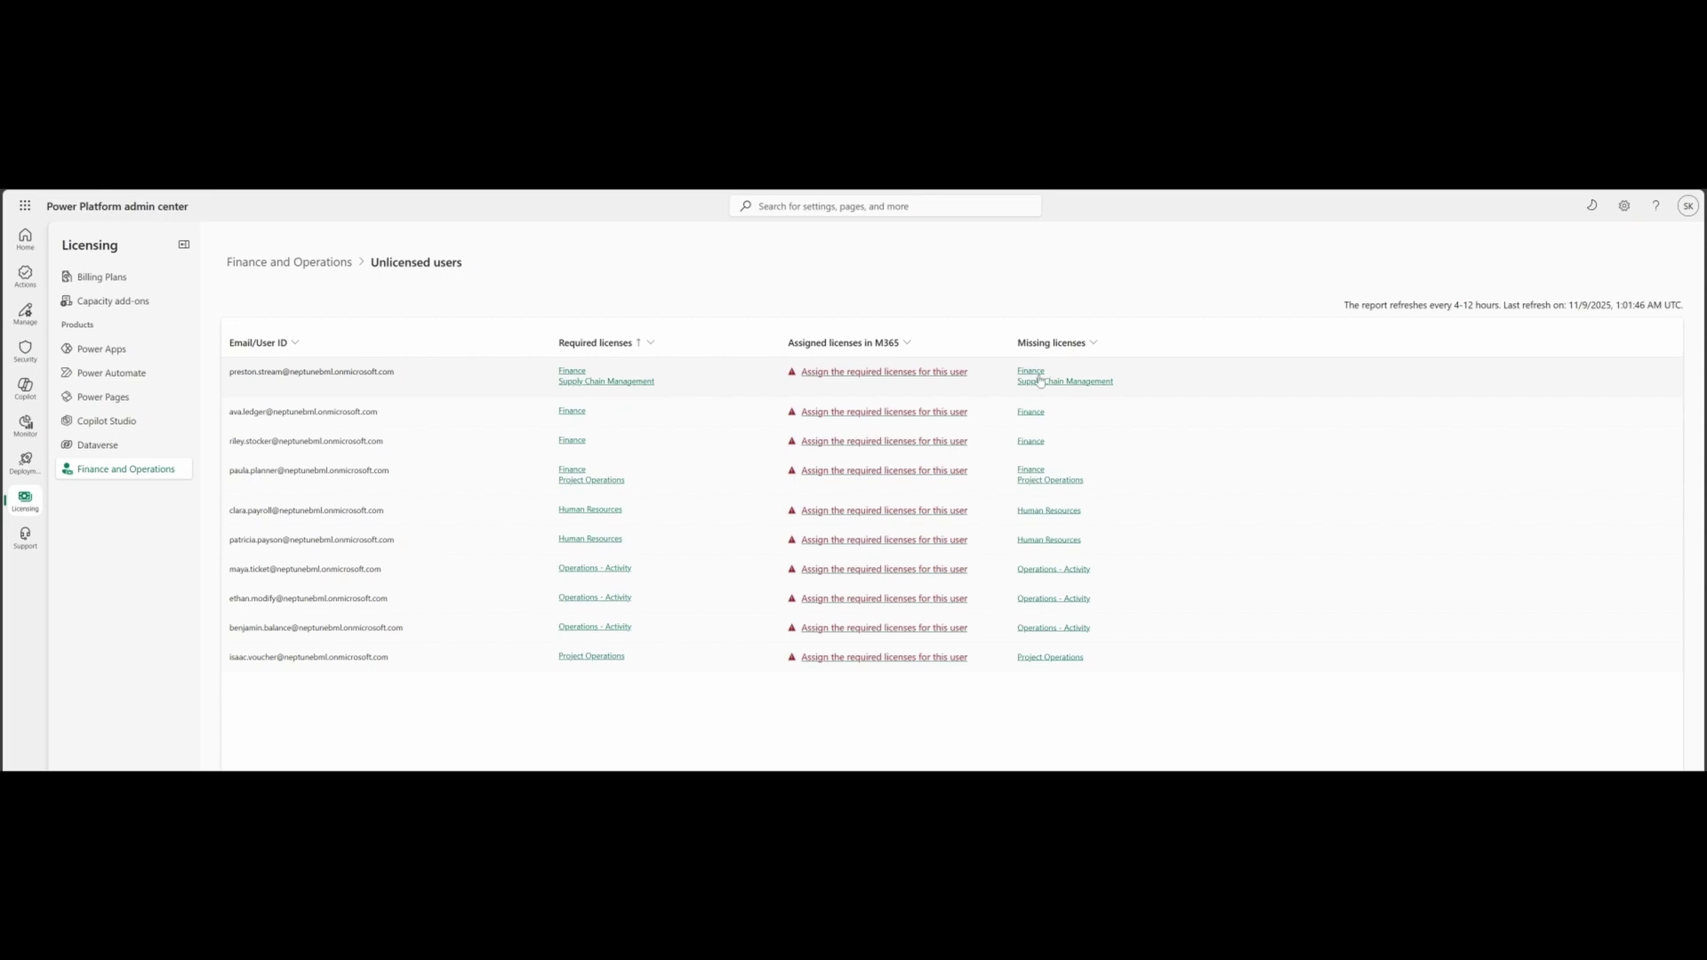
# Step: Open the license details panel for the first unlicensed user
pyautogui.click(1097, 395)
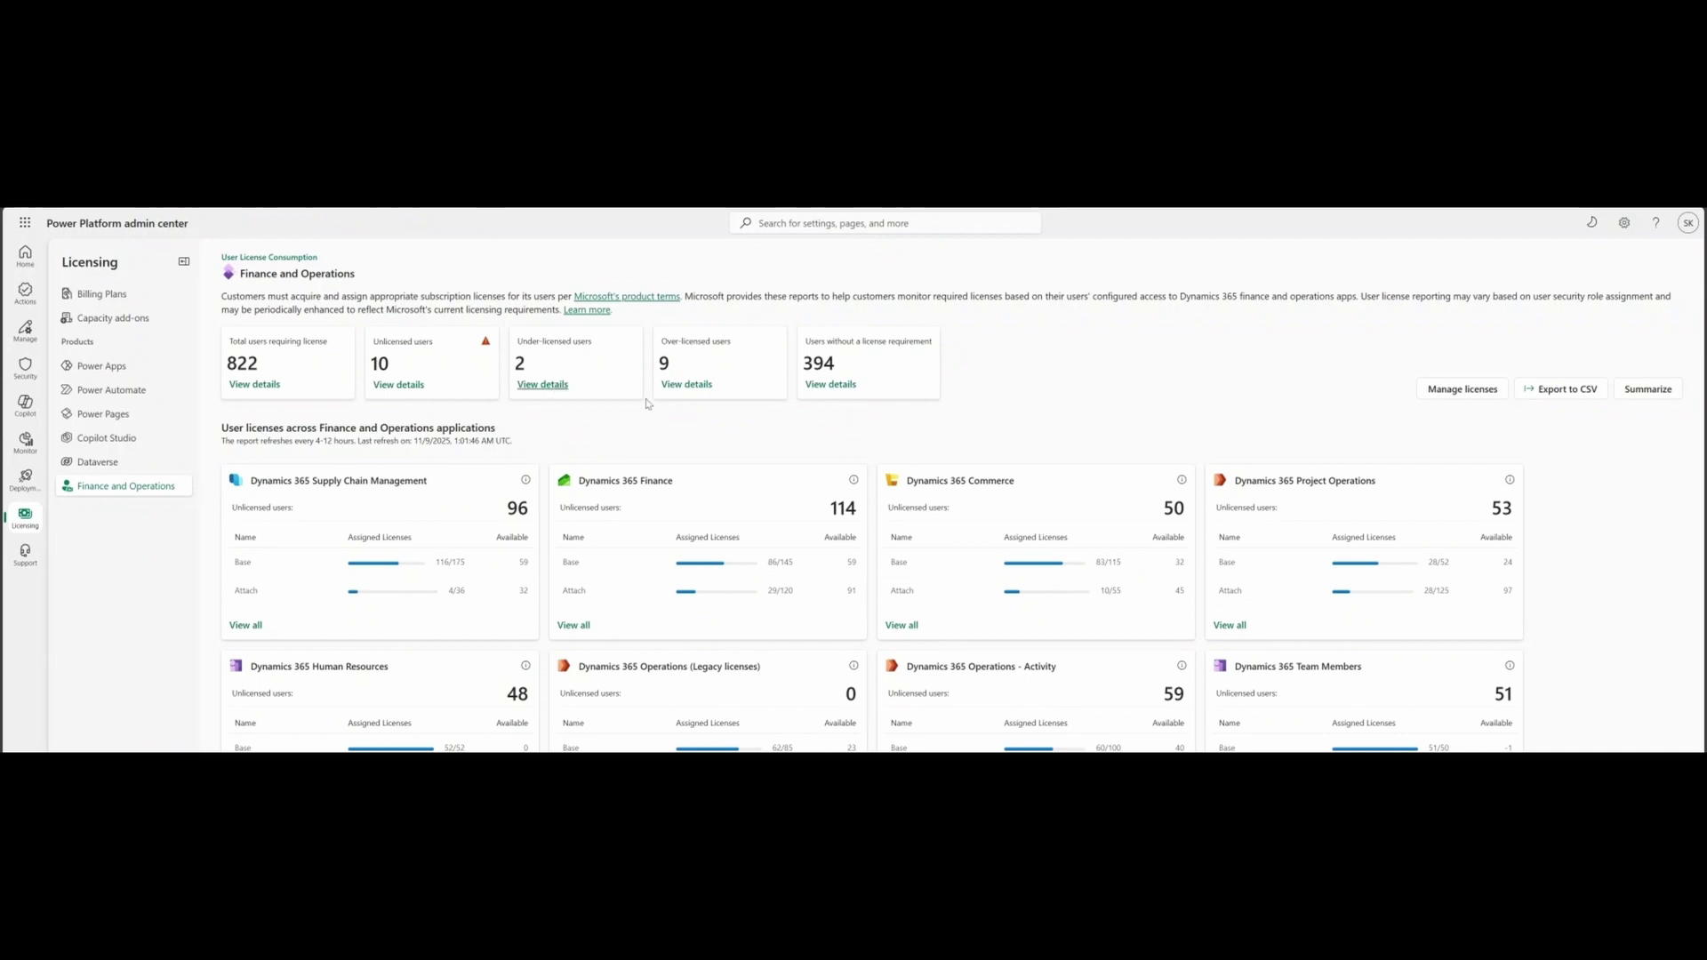
# Step: List the 2 under-licensed users, then open the 9 over-licensed users list
pyautogui.click(553, 385)
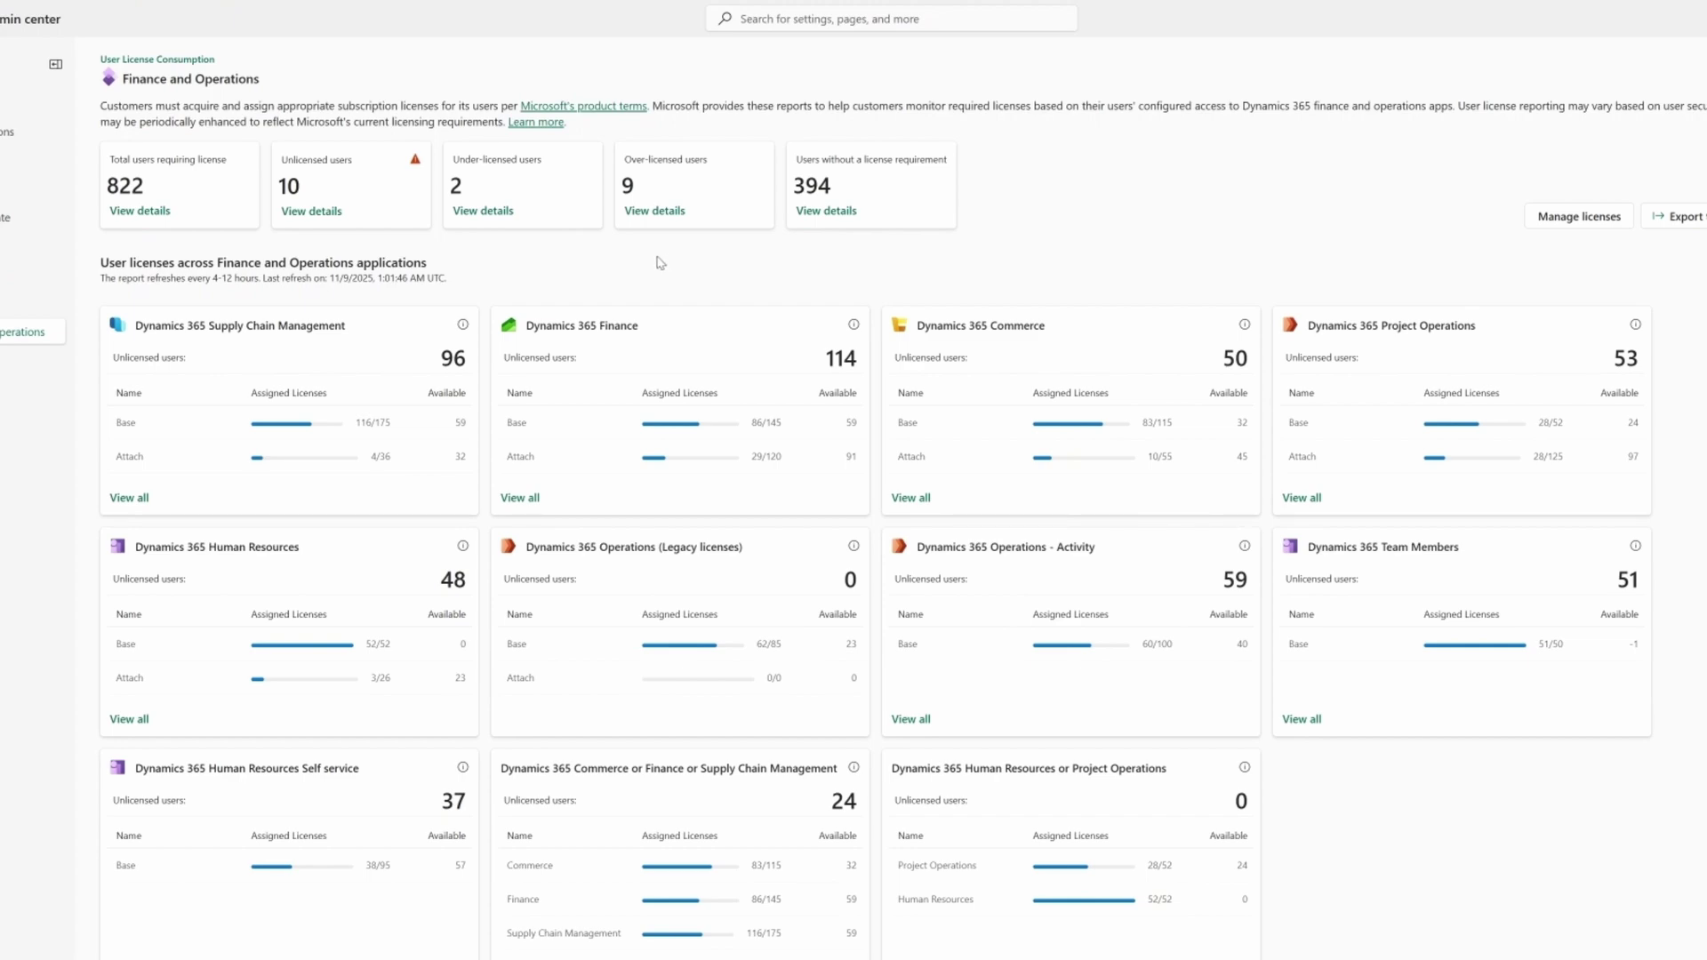
pyautogui.click(661, 222)
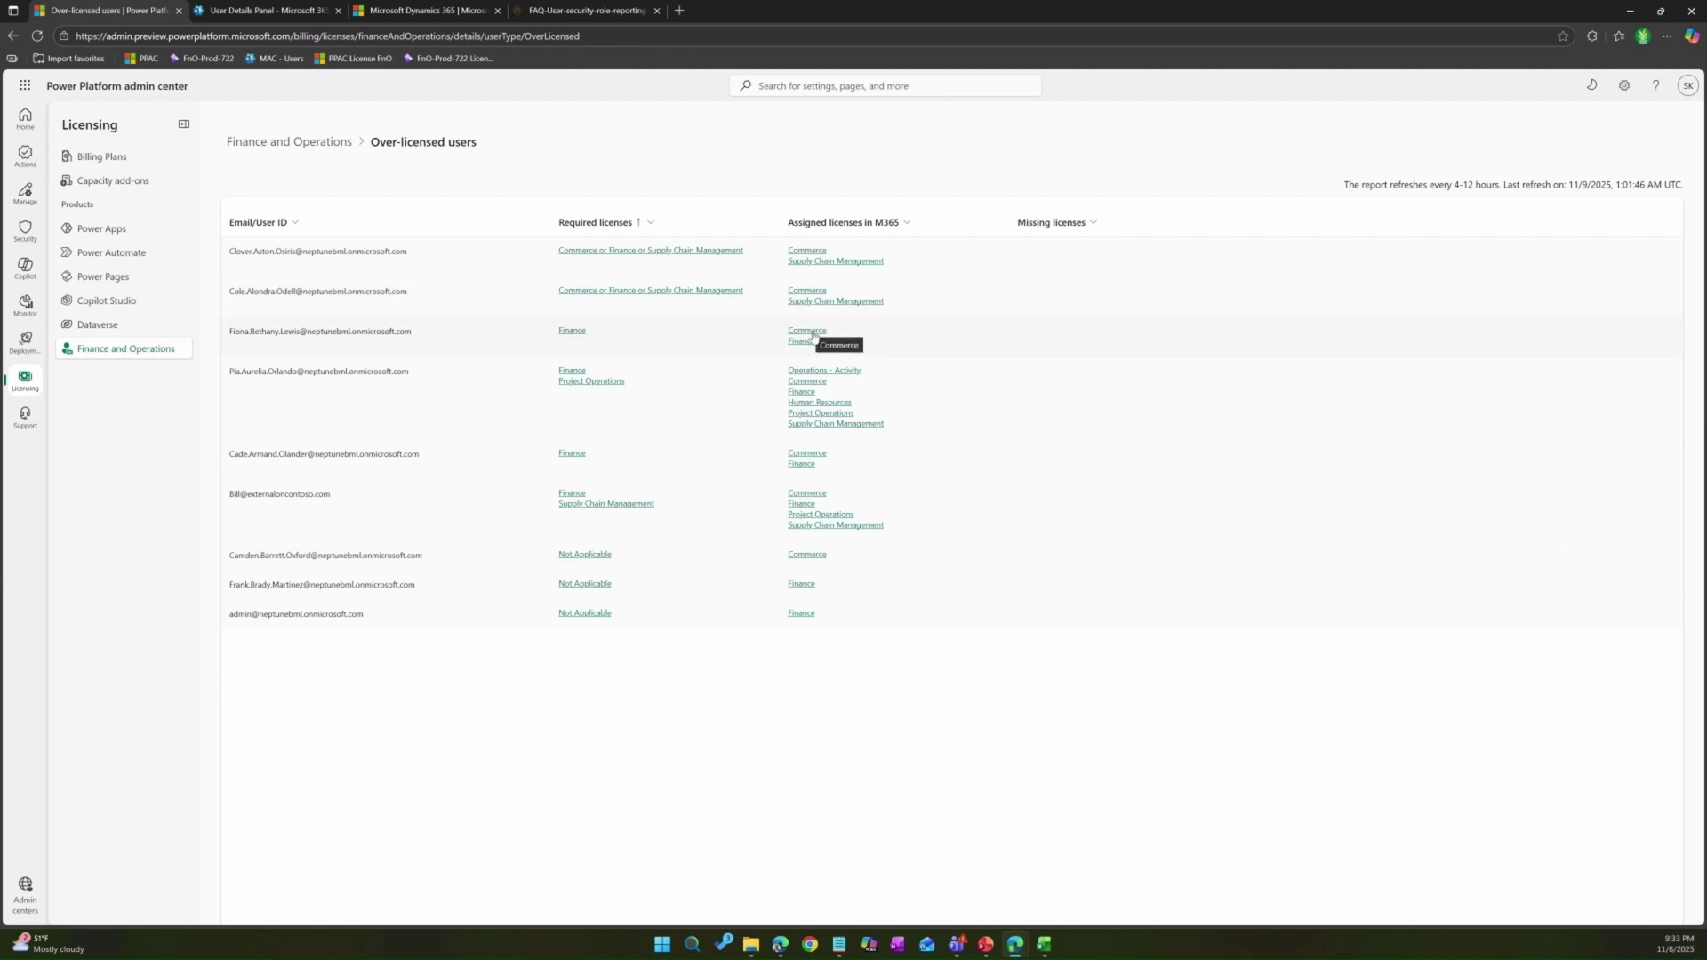
# Step: Open the third over-licensed user's Finance requirement details per environment
pyautogui.click(575, 333)
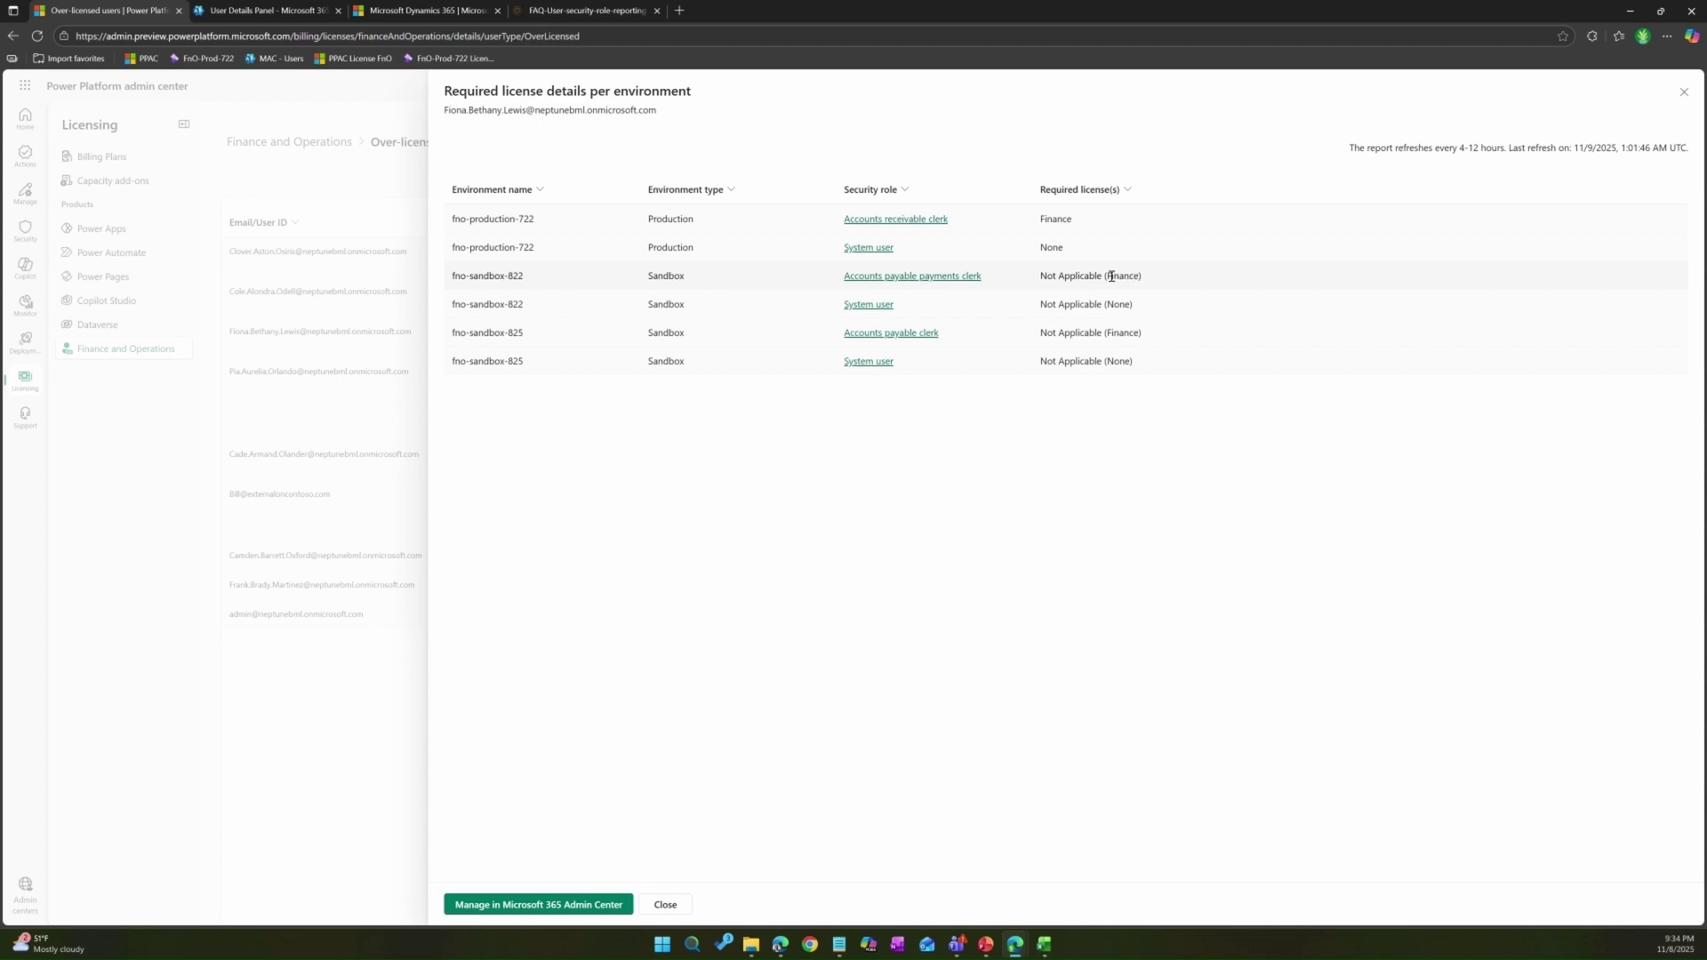
# Step: Highlight the sandbox row's Not Applicable entry, then close the per-environment license details panel
pyautogui.moveTo(1090, 276); pyautogui.dragTo(1039, 276)
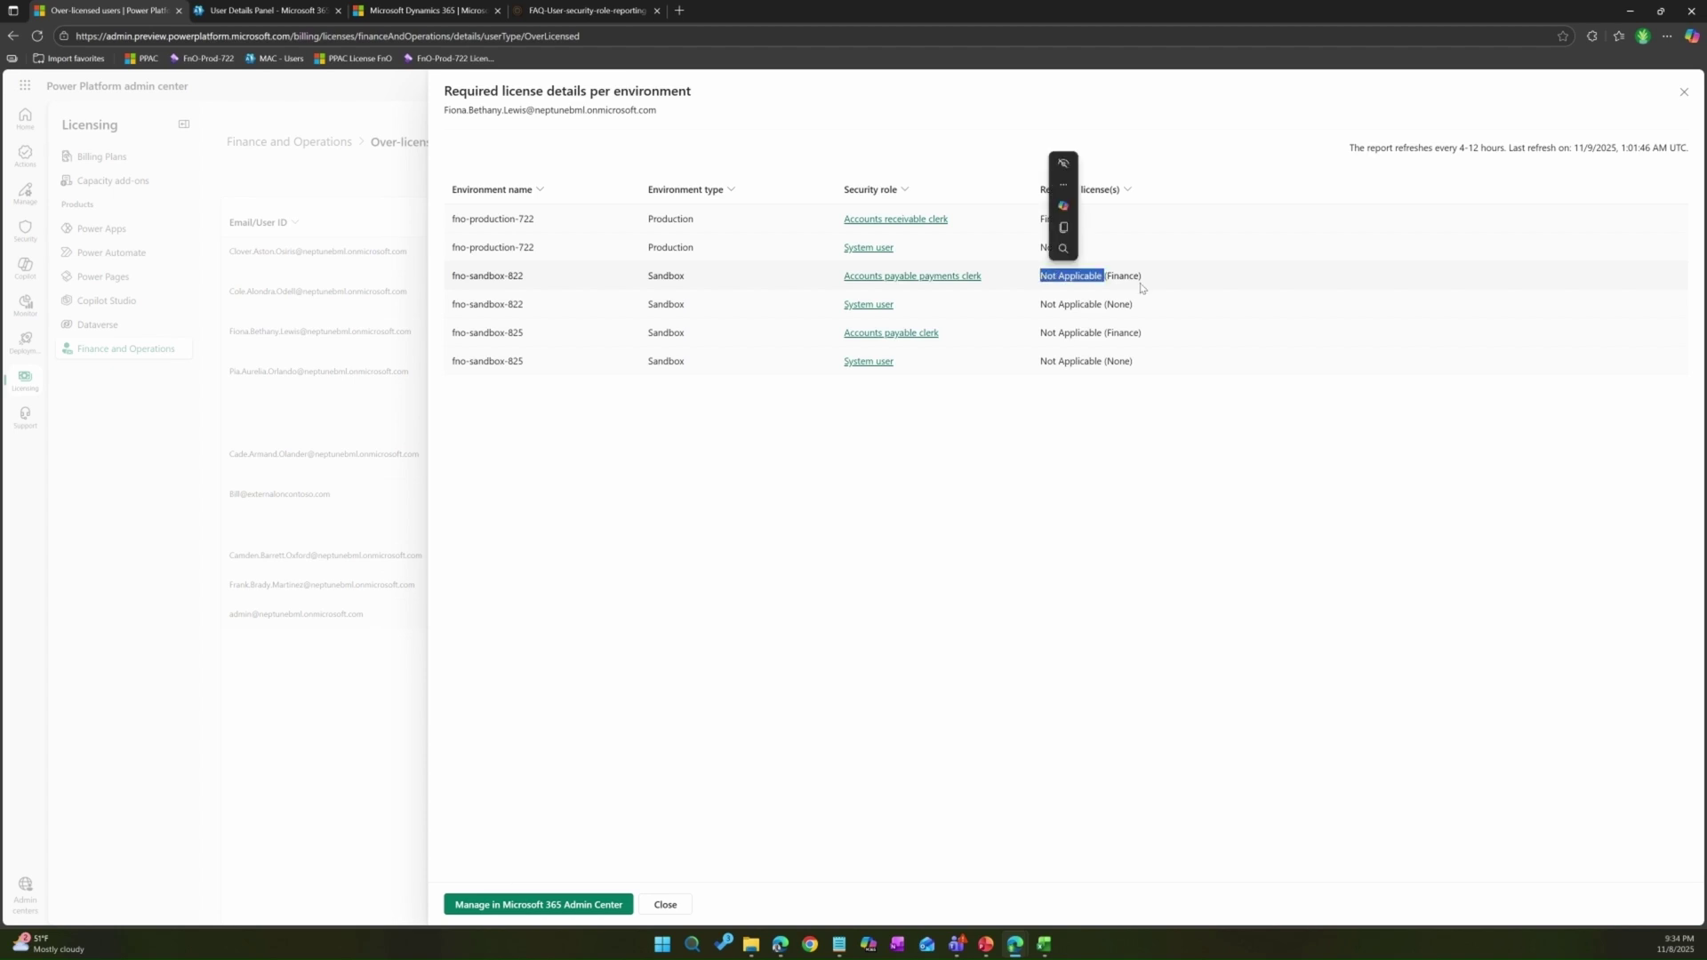
pyautogui.click(1087, 468)
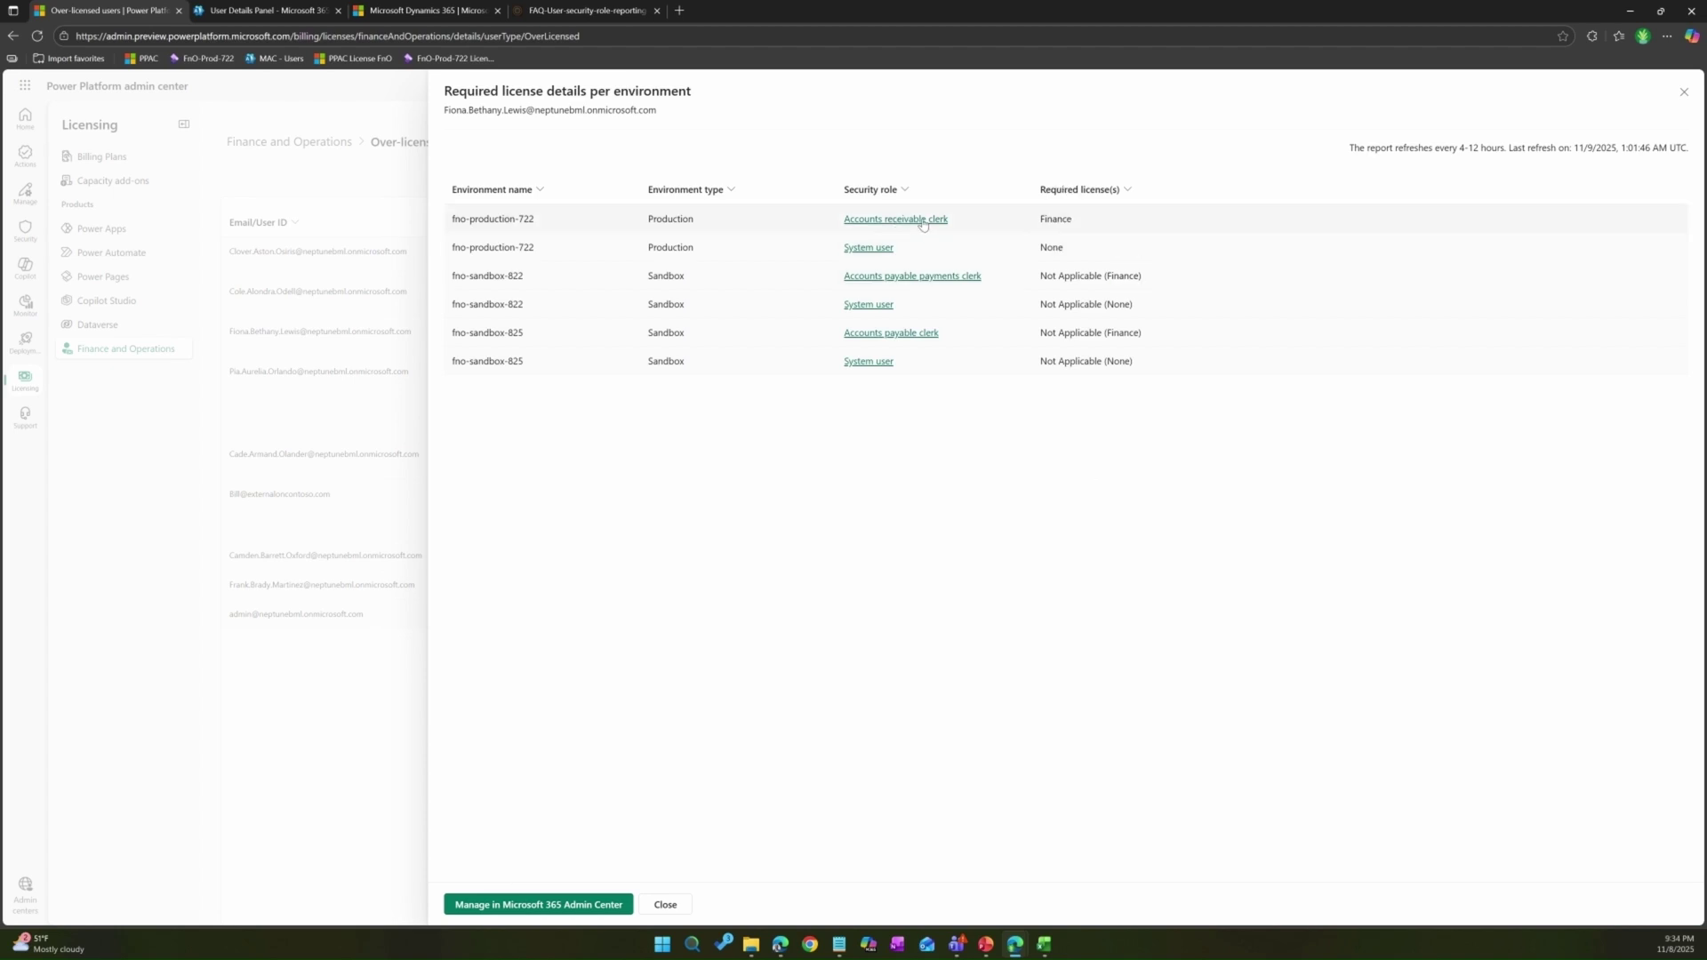
pyautogui.click(671, 911)
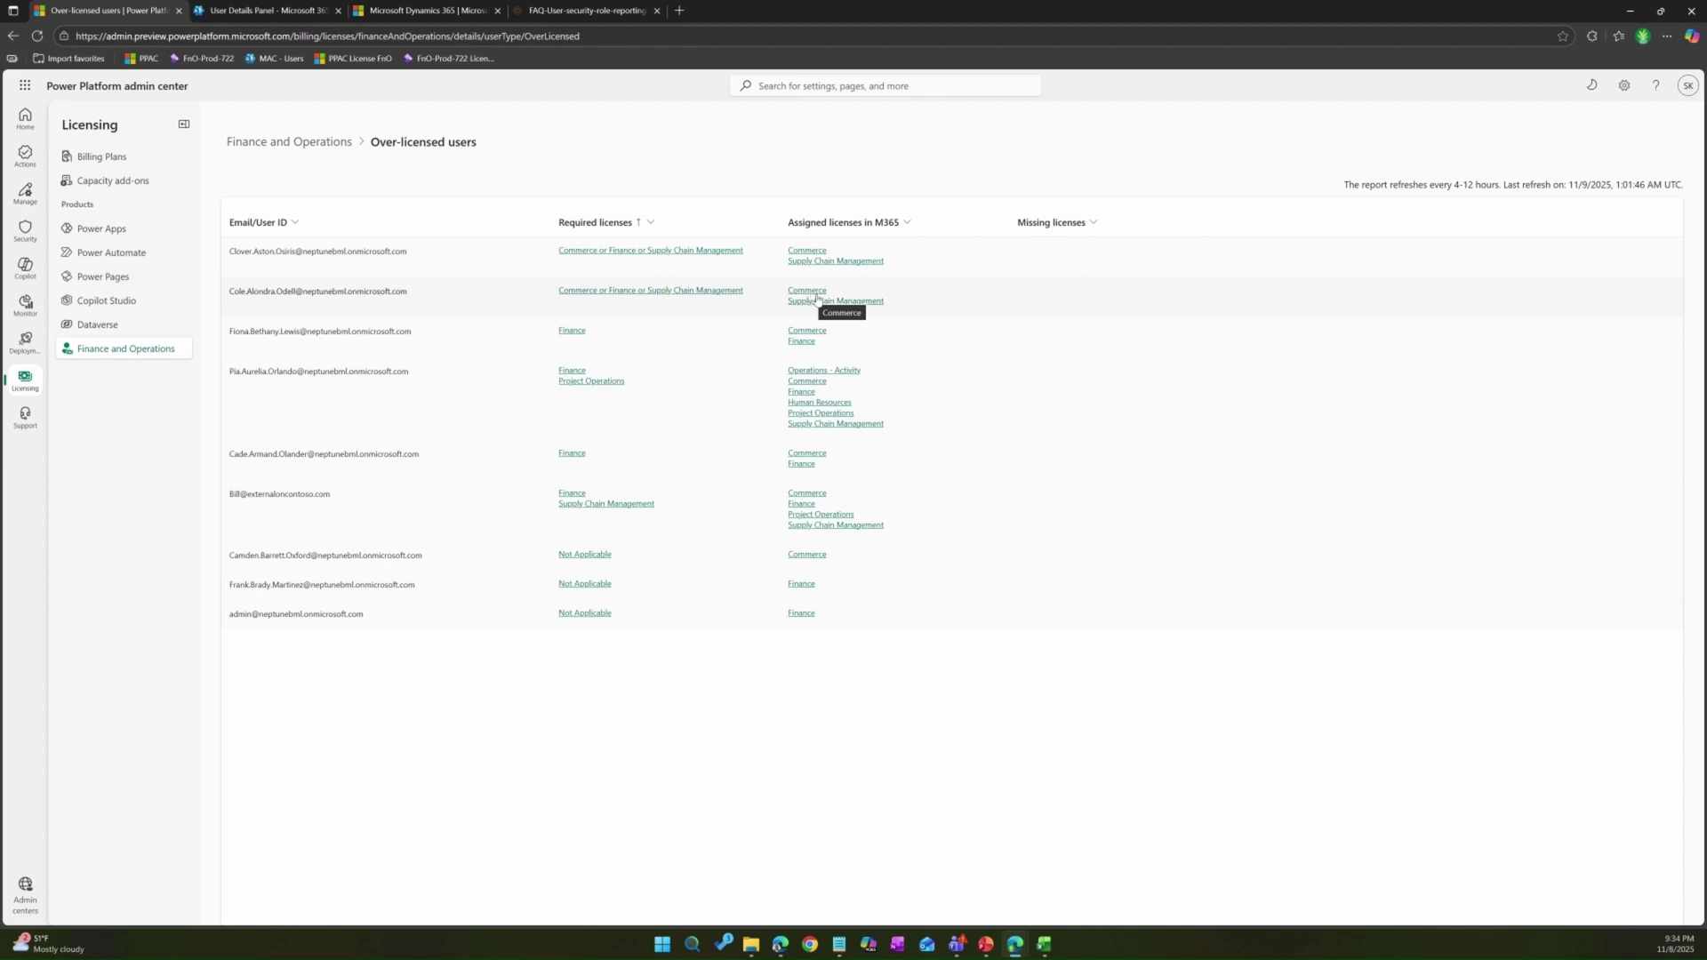
# Step: View the 394 users without a license requirement from the Finance and Operations overview, then return
pyautogui.click(338, 143)
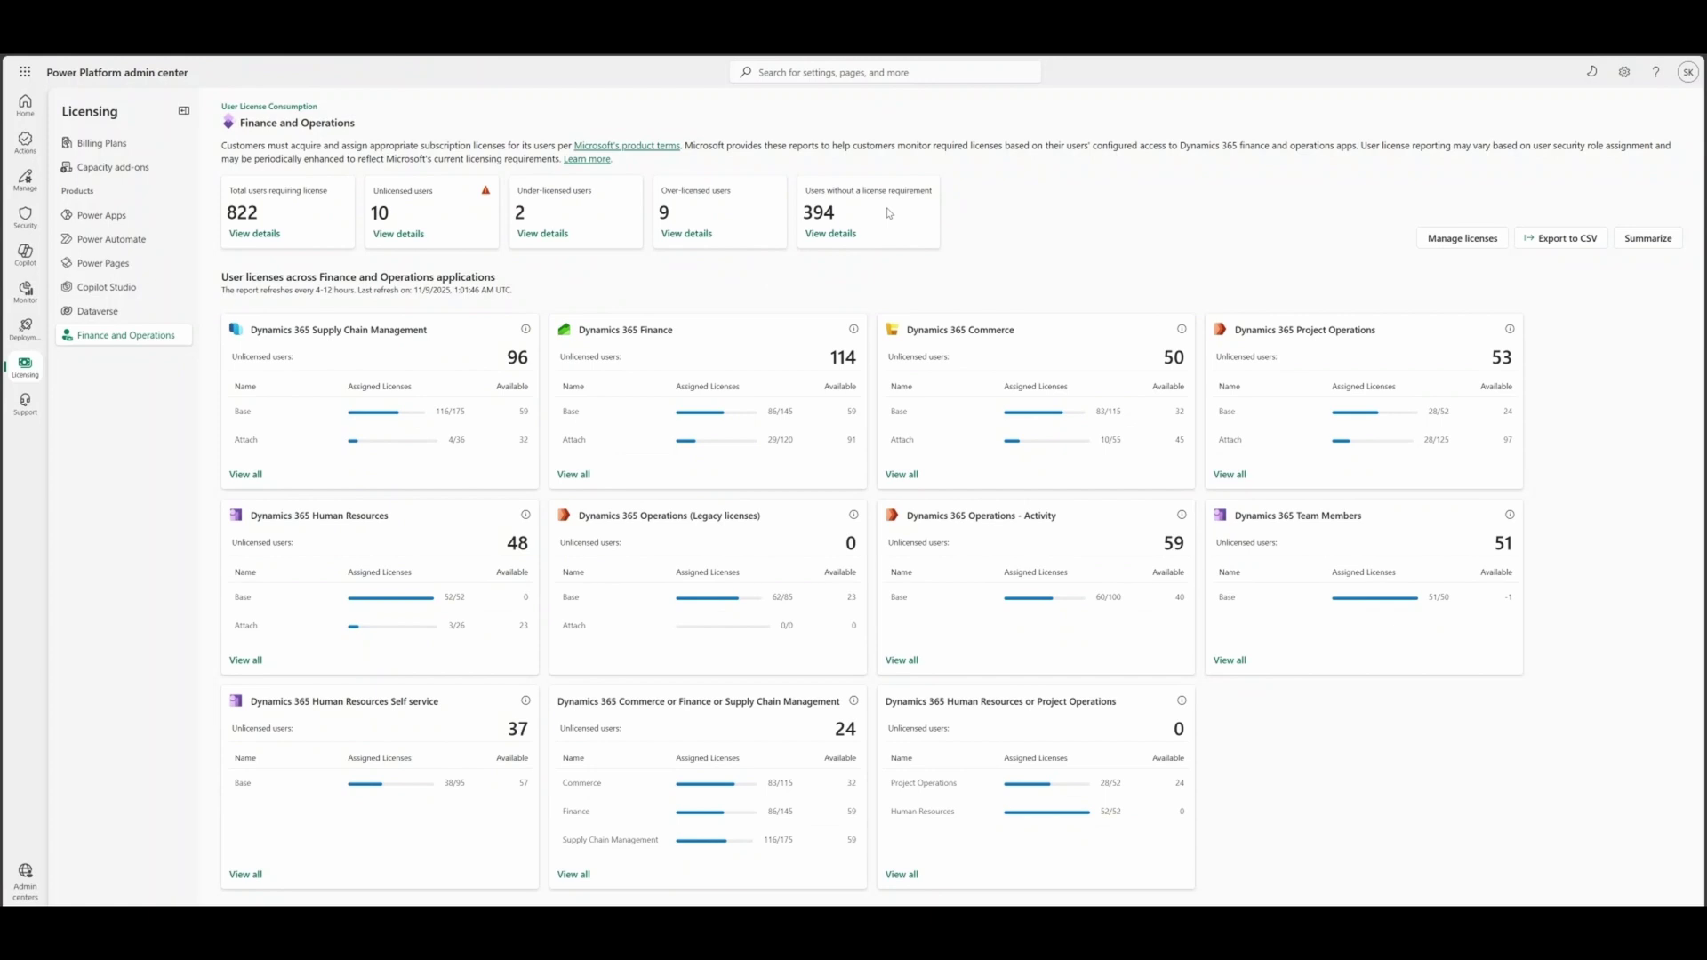
pyautogui.click(831, 234)
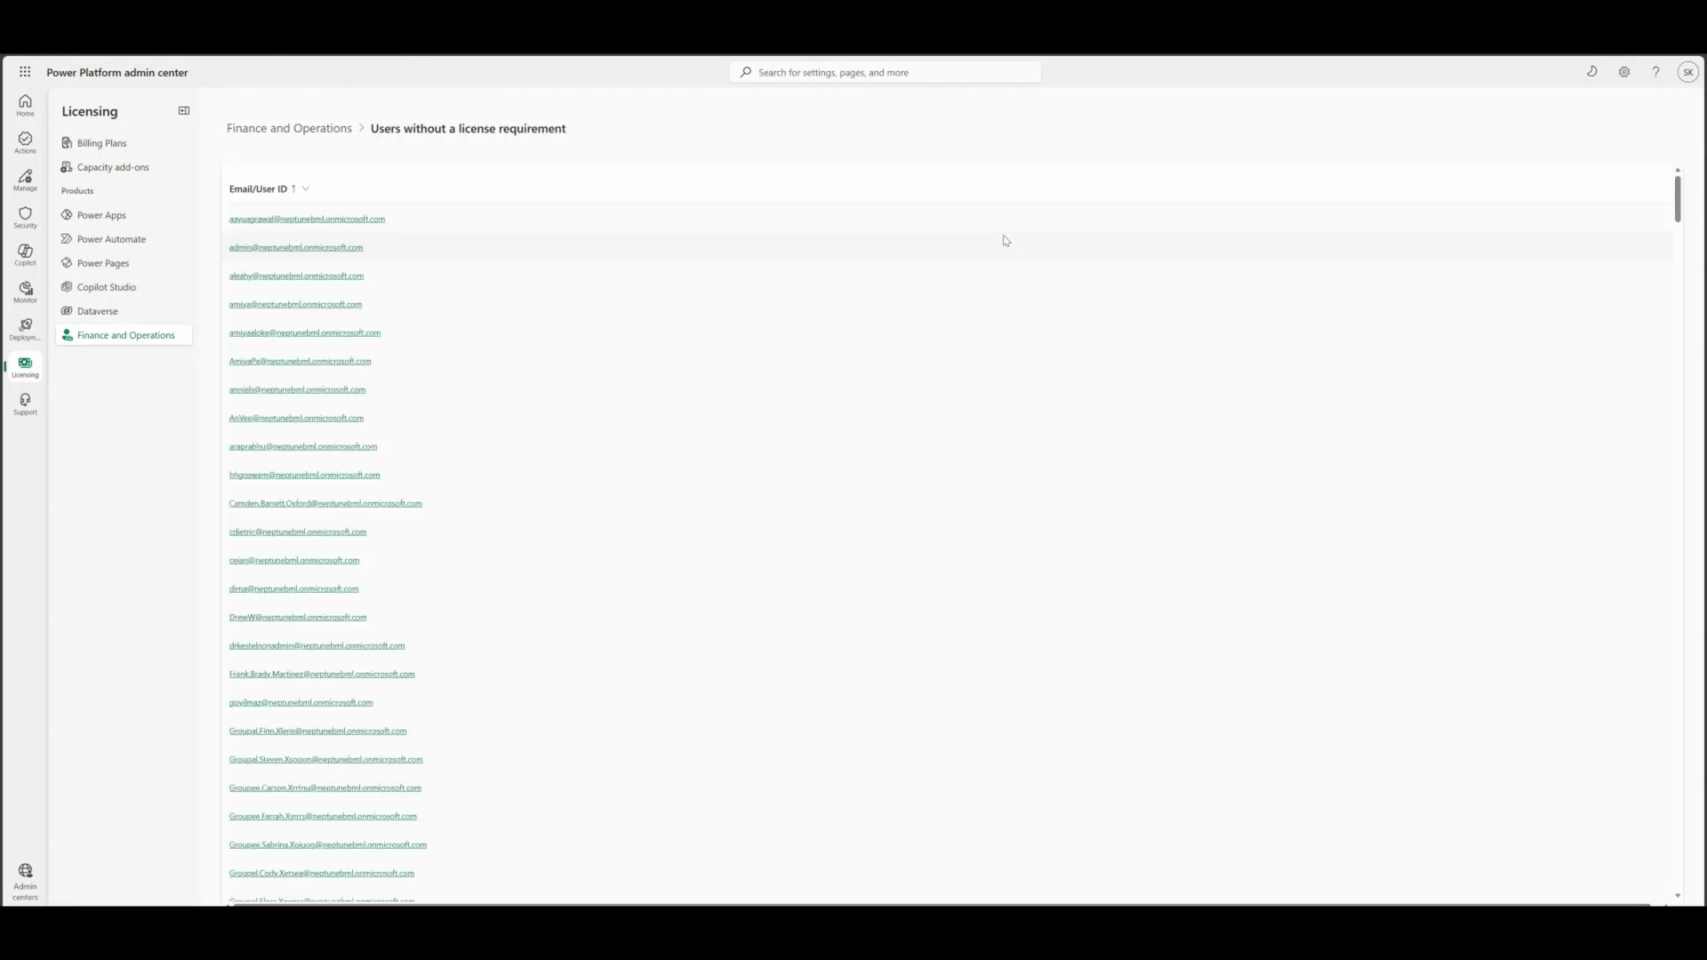
pyautogui.hotkey('alt', 'Left')
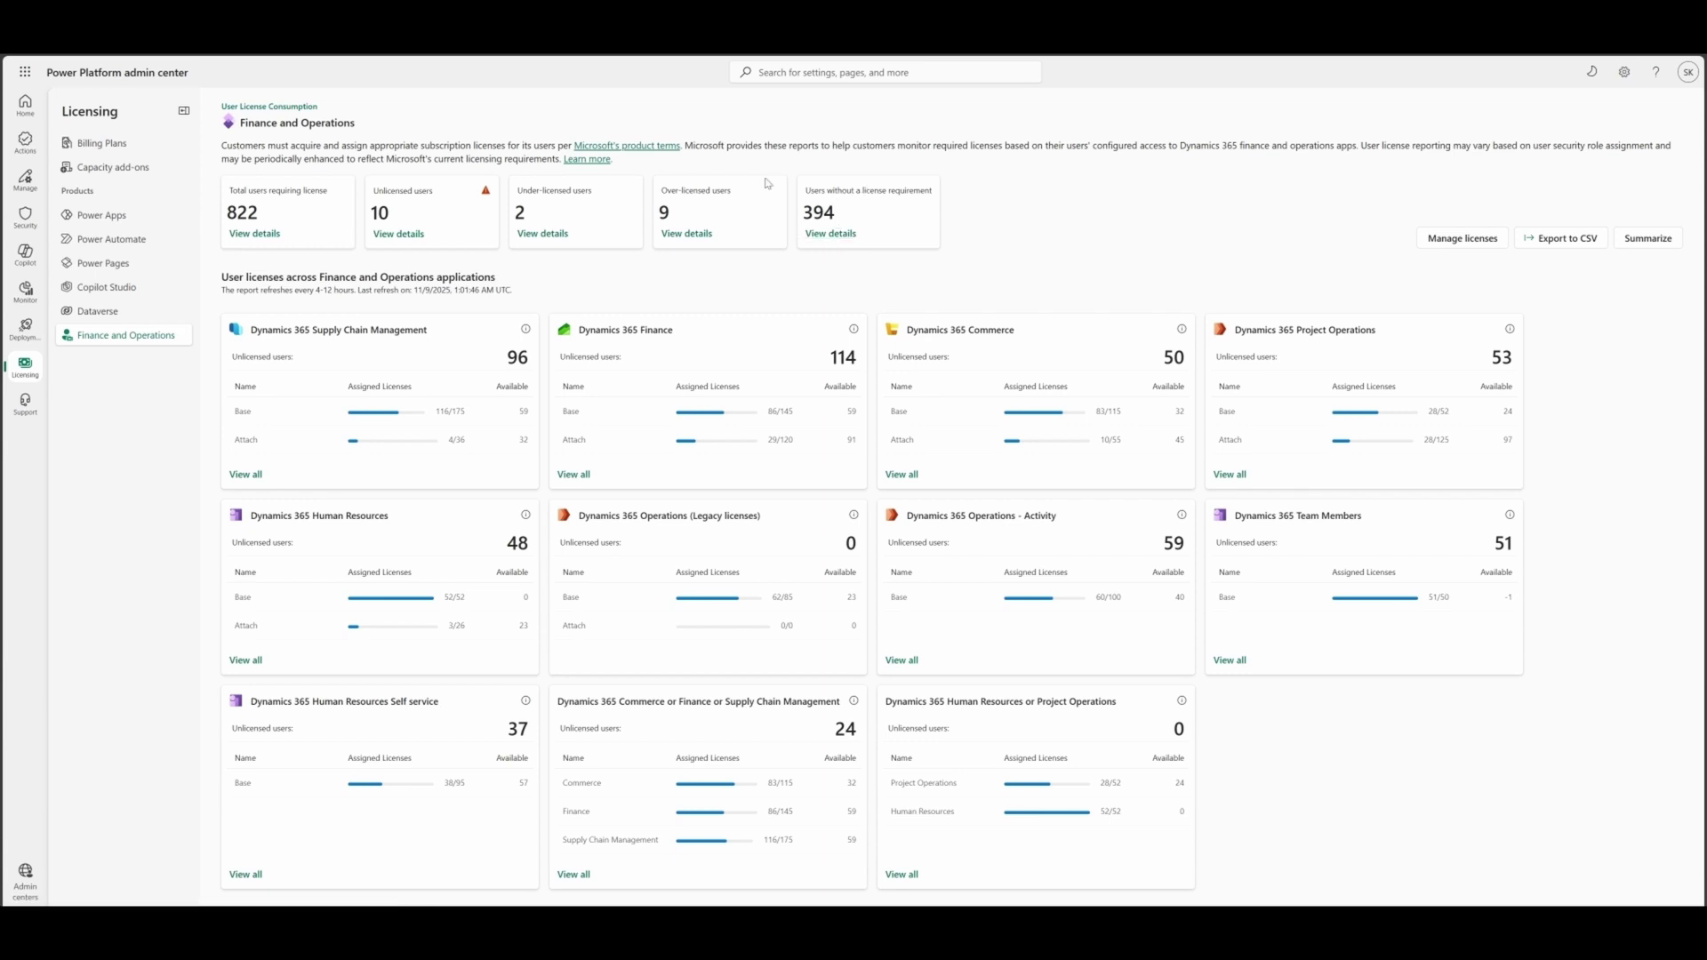
# Step: Open the Security Role FAQ and highlight 'do not require a license' and System administrator
pyautogui.hotkey('alt', 'Left')
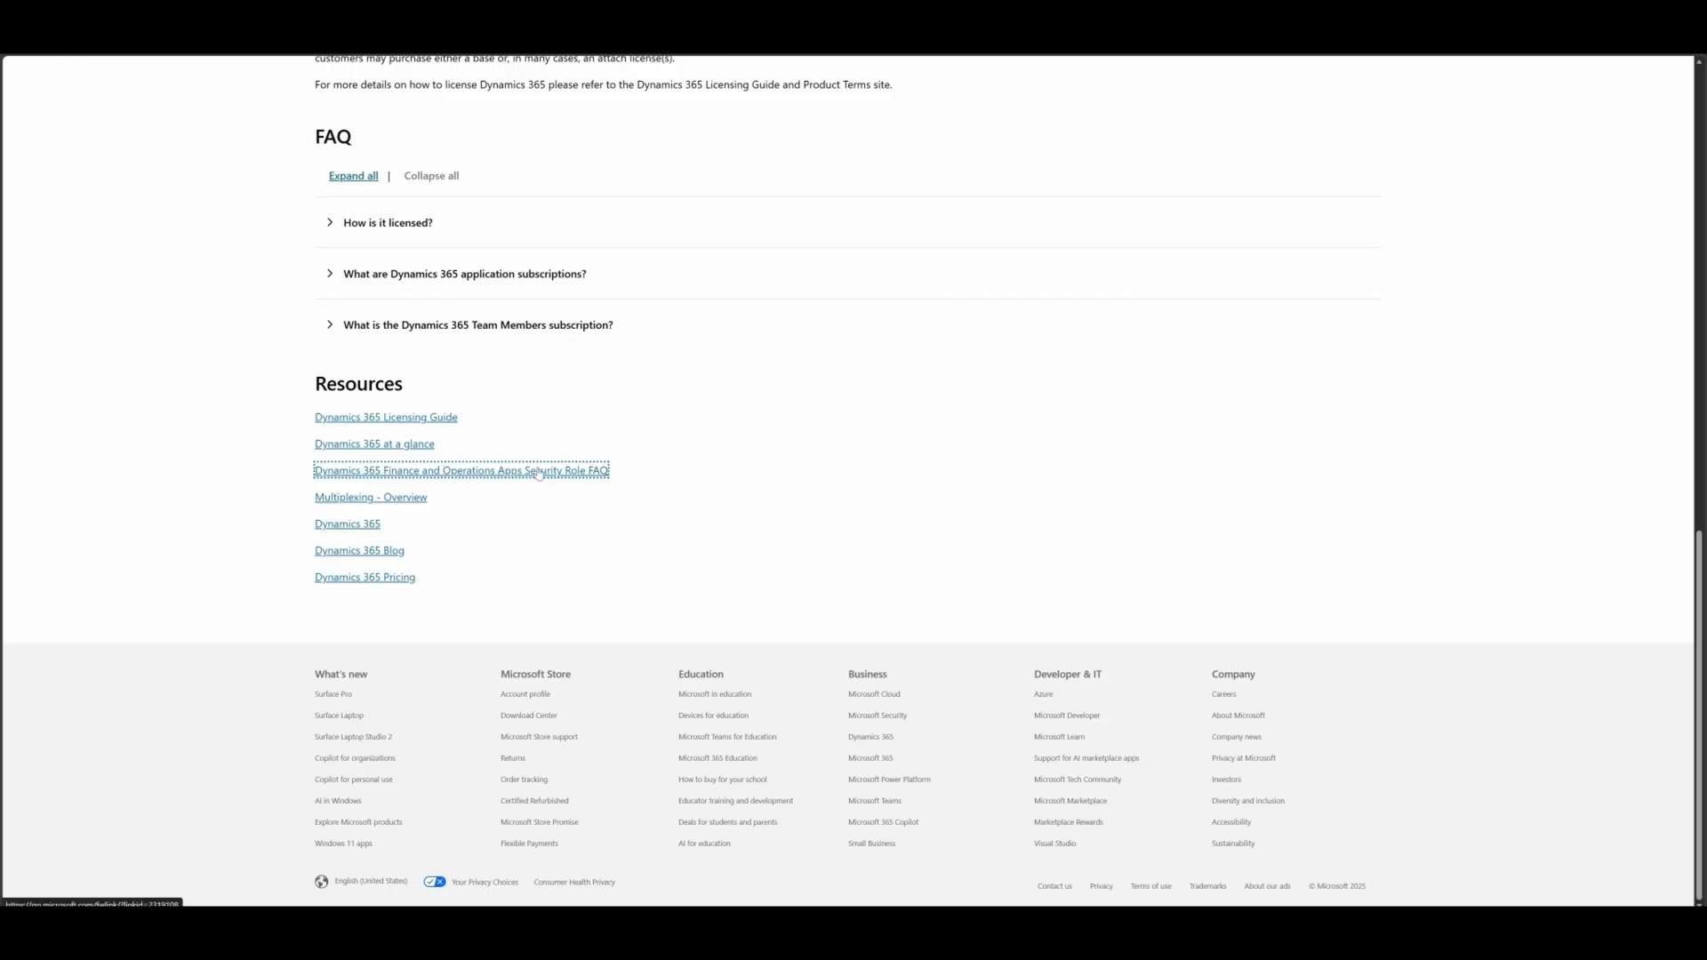
pyautogui.click(462, 470)
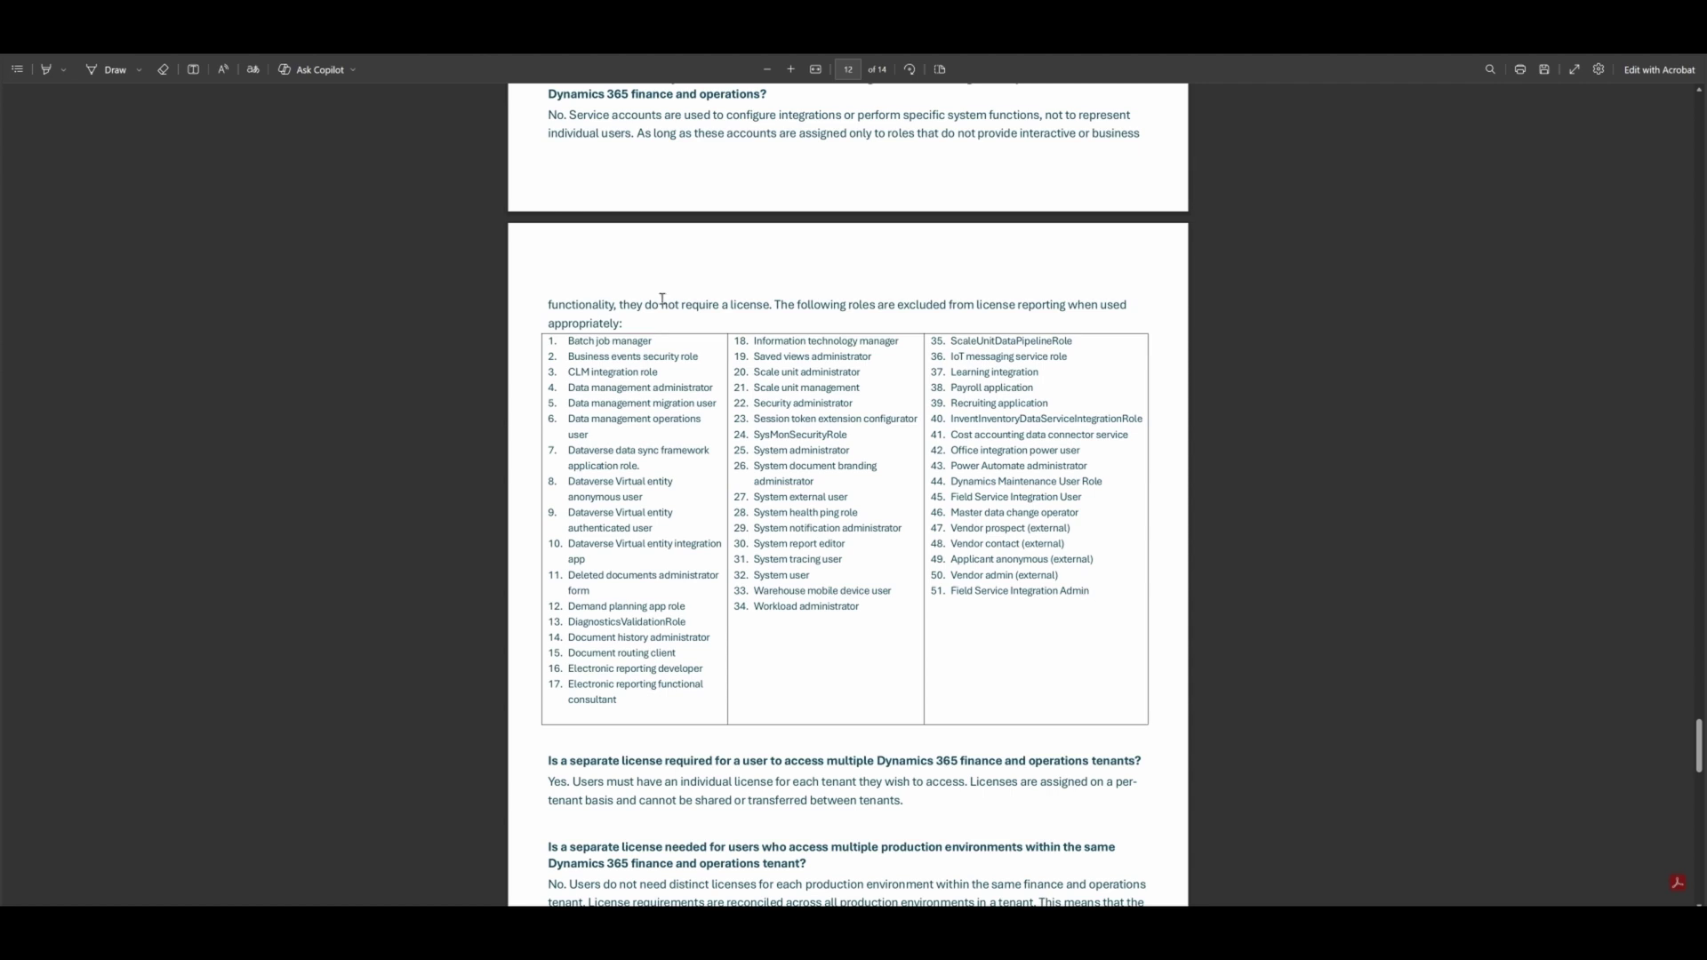
pyautogui.moveTo(646, 304); pyautogui.dragTo(763, 306)
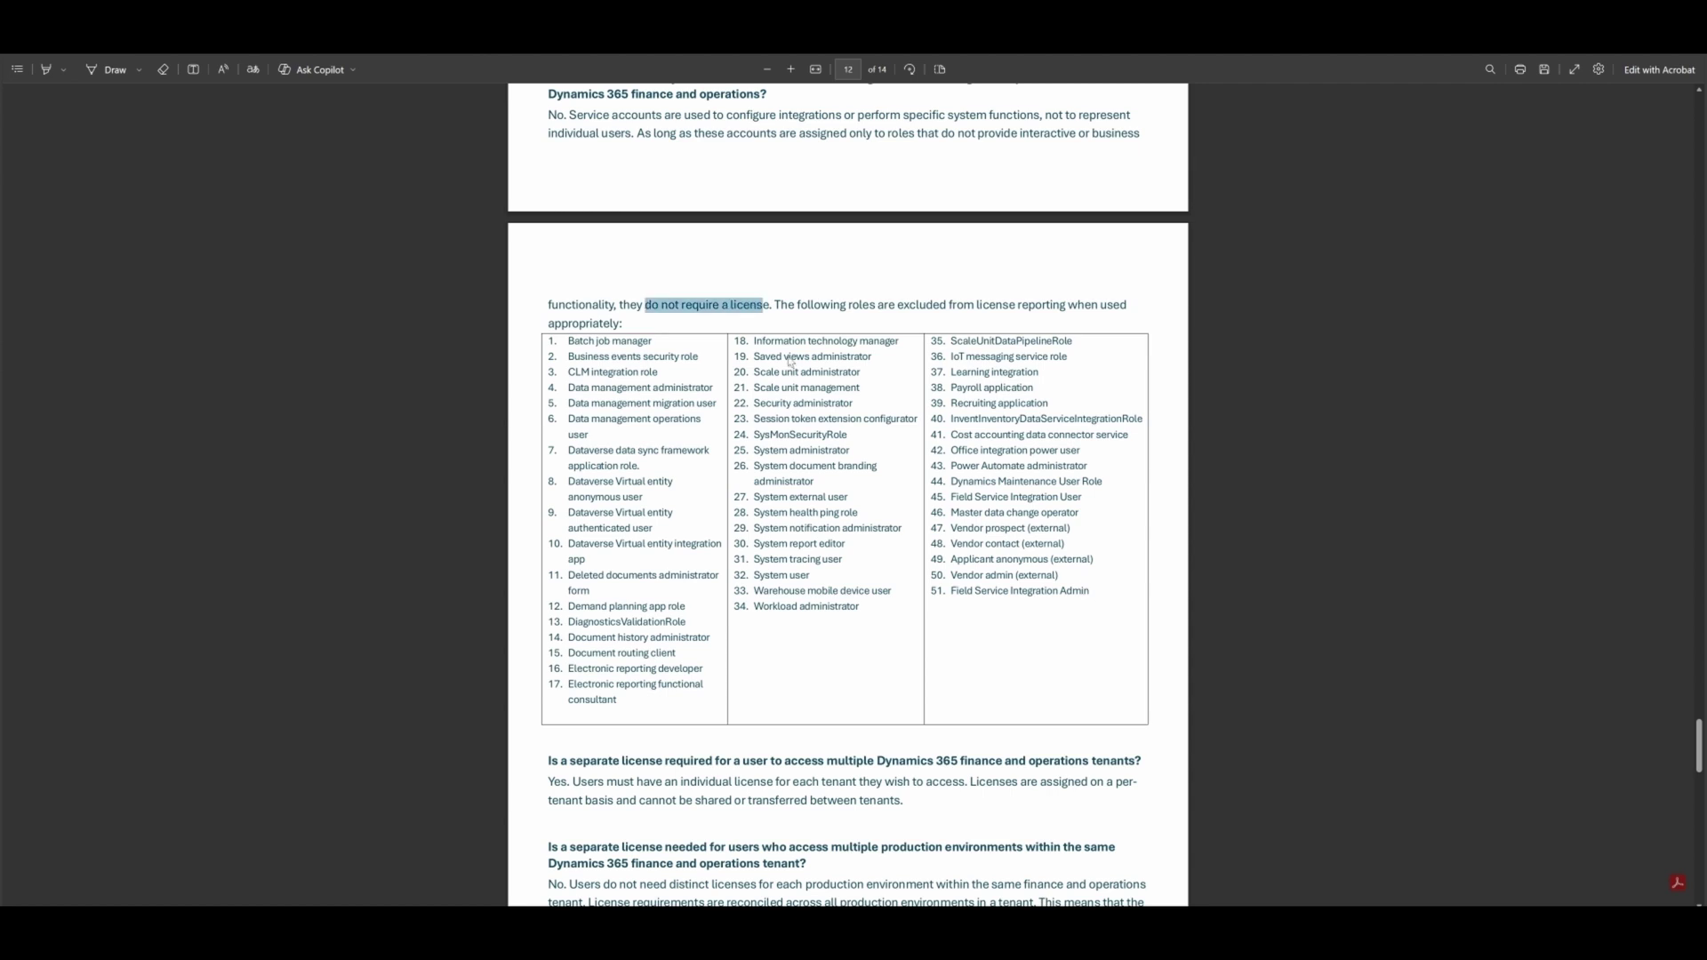
pyautogui.click(770, 493)
pyautogui.moveTo(754, 451); pyautogui.dragTo(851, 451)
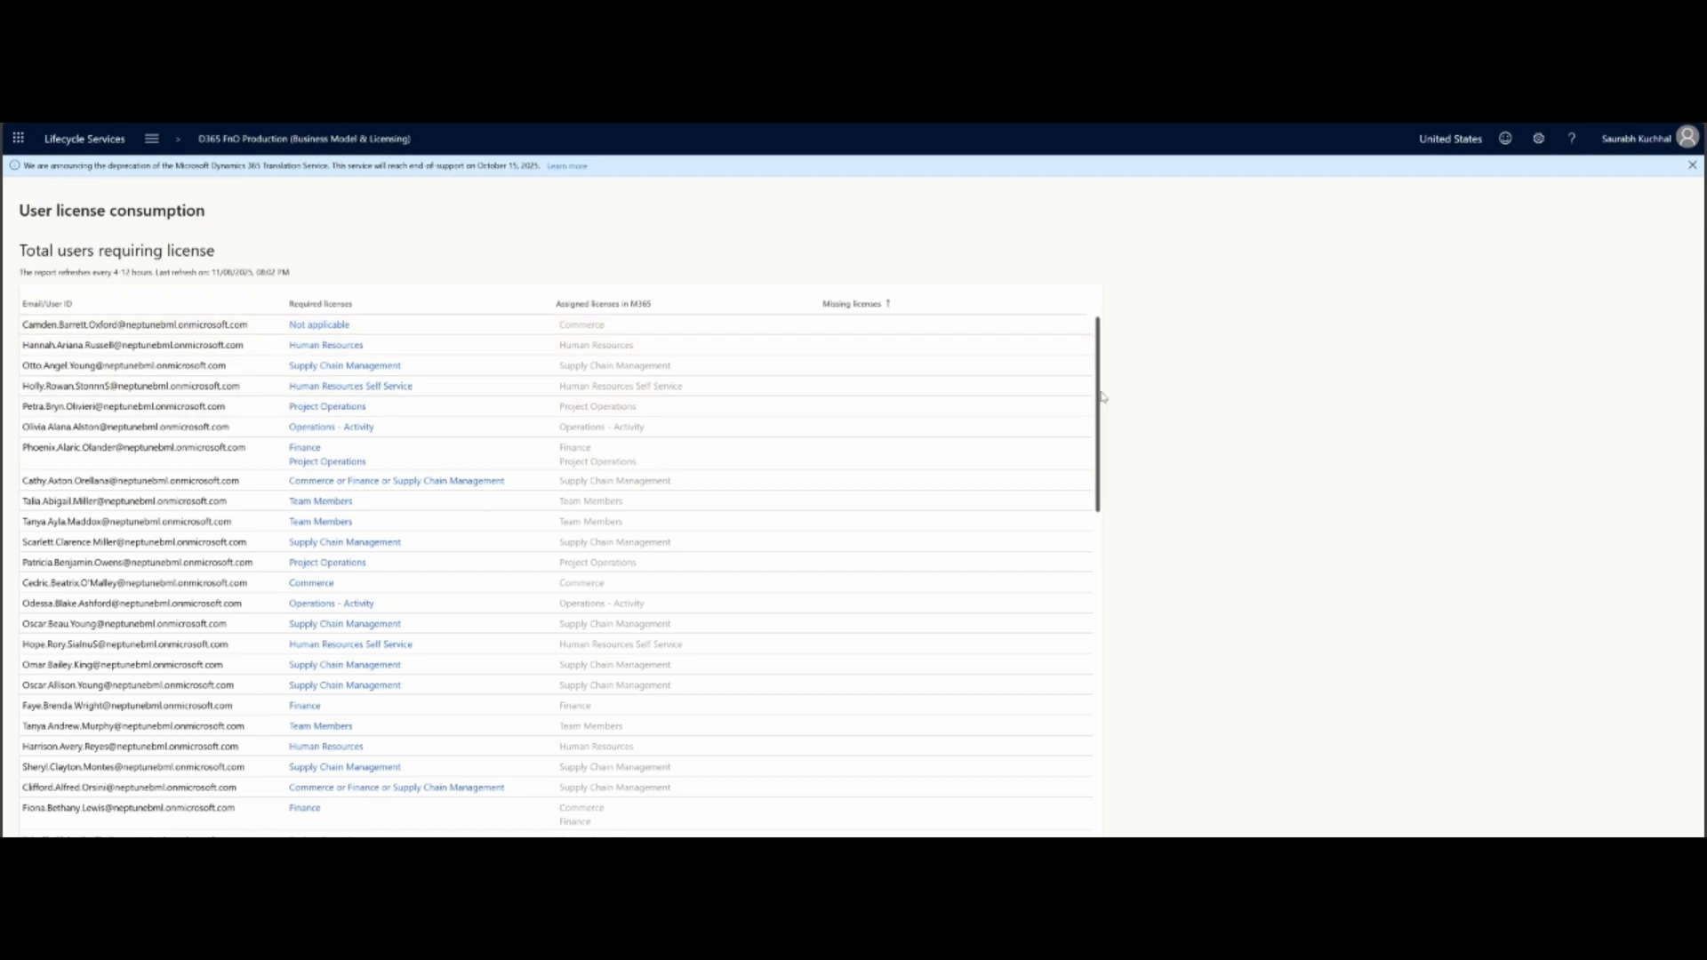
# Step: Select a user requiring Supply Chain Management in the Total users requiring license table
pyautogui.click(264, 543)
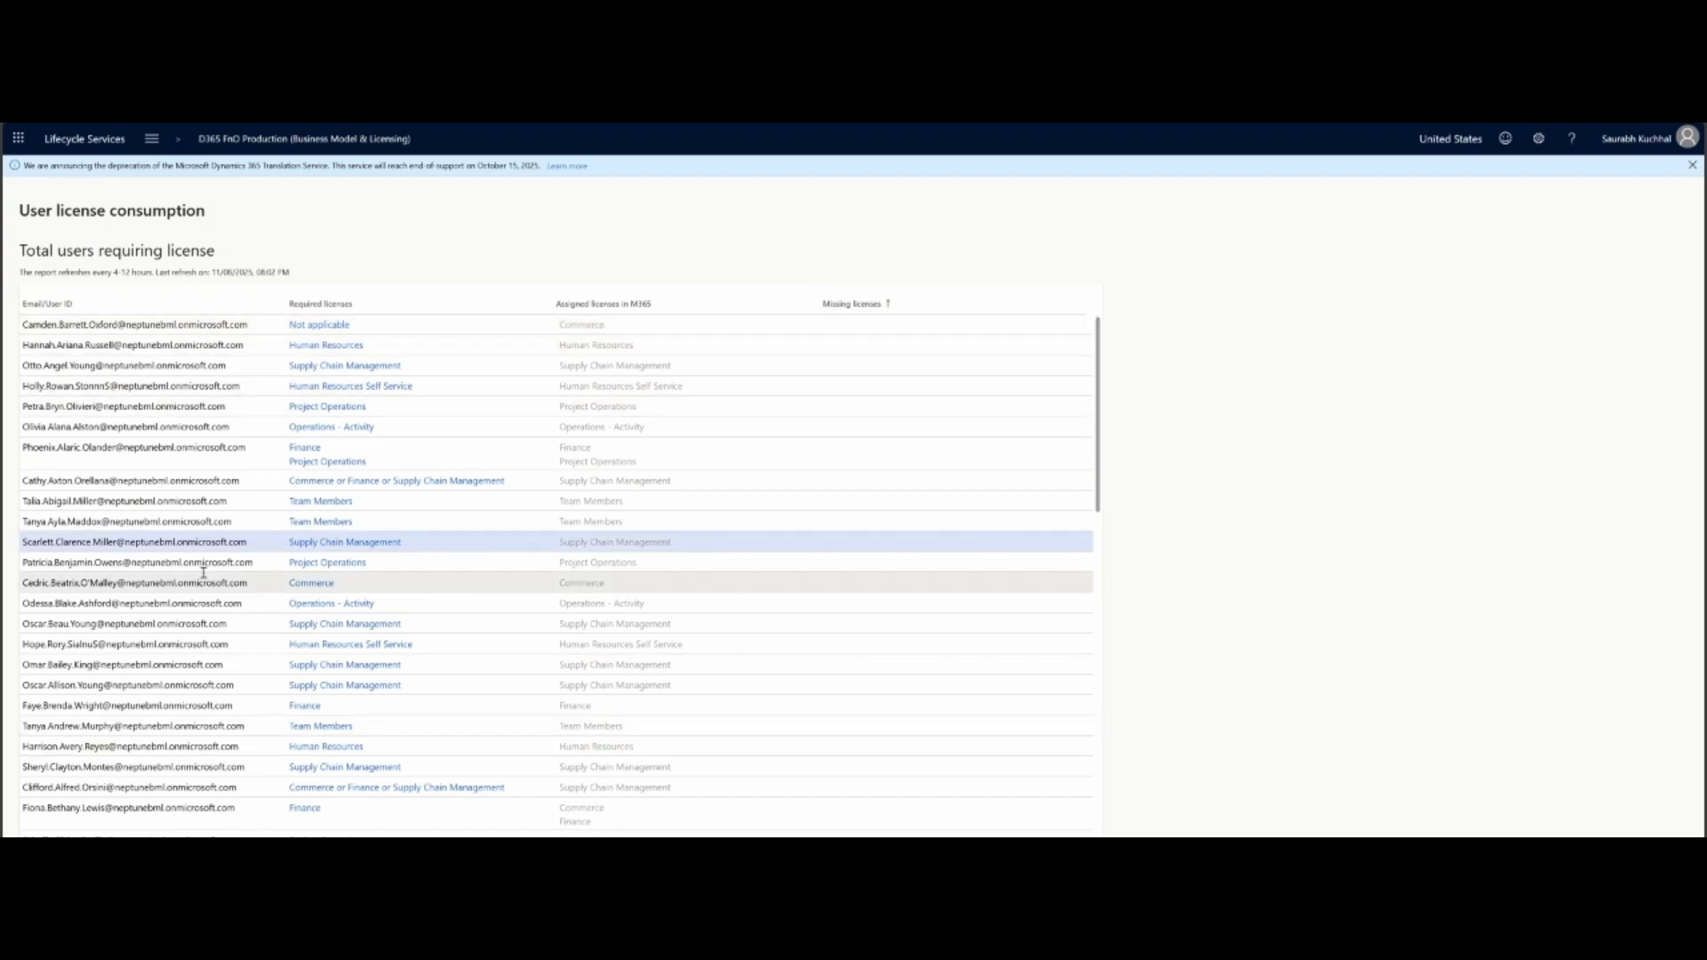
# Step: Show the user's Supply Chain Management requirement per environment and single out the Maintenance manager row
pyautogui.click(345, 542)
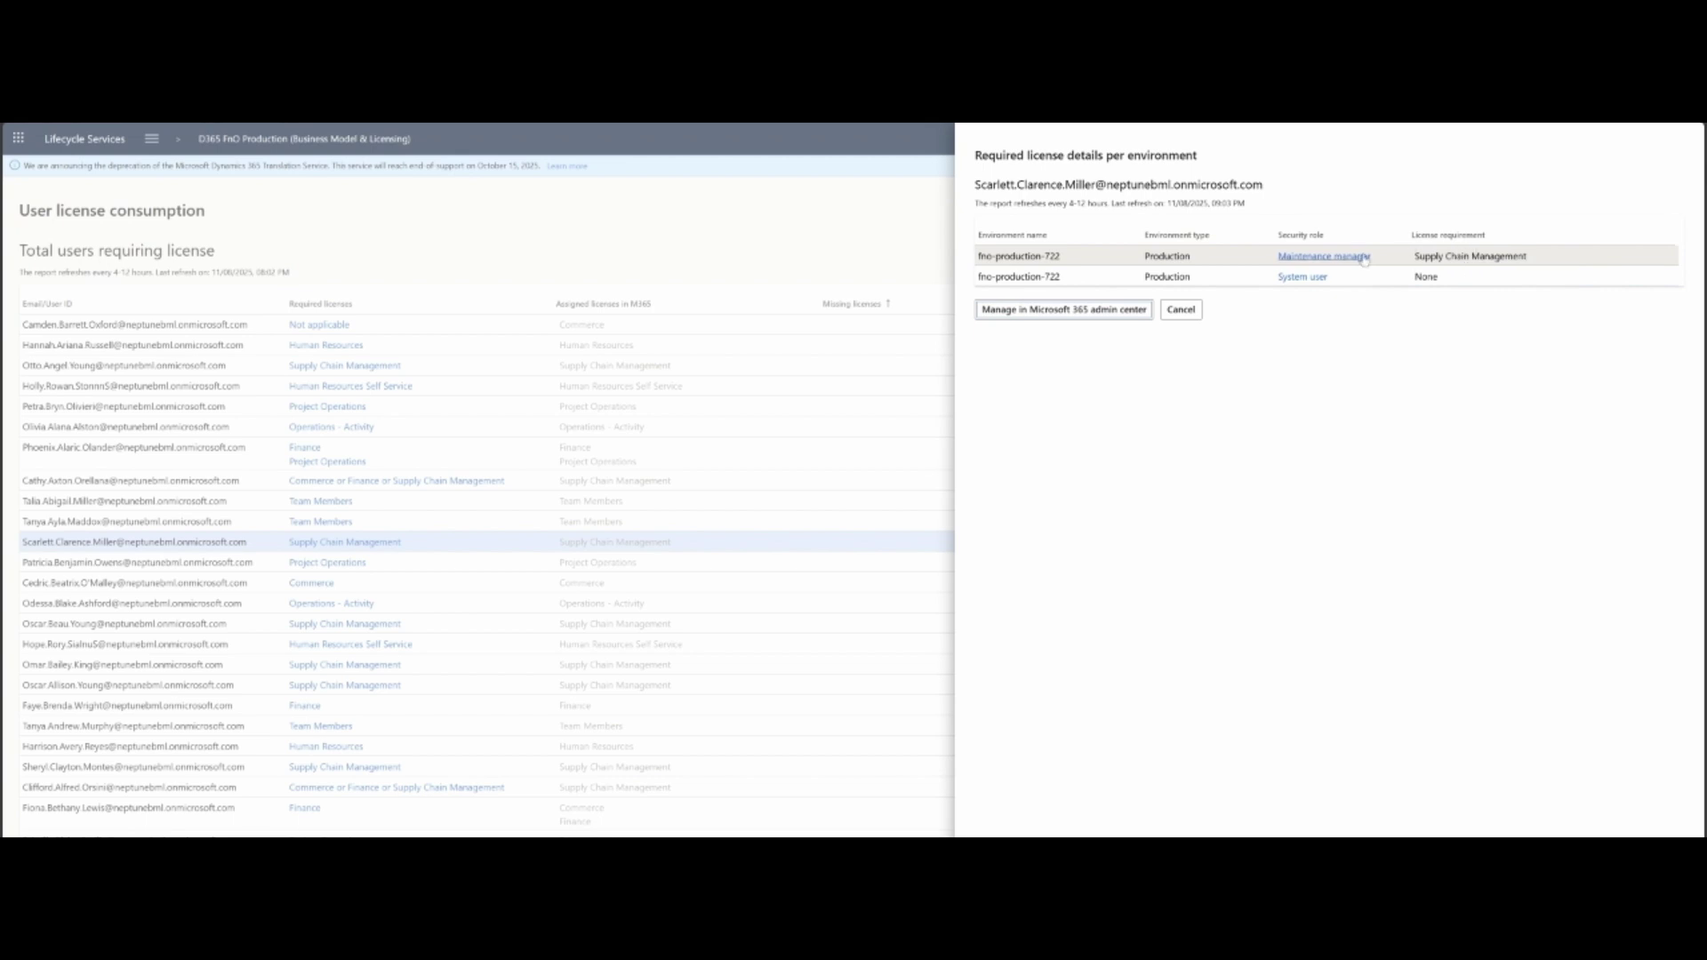
pyautogui.click(1340, 257)
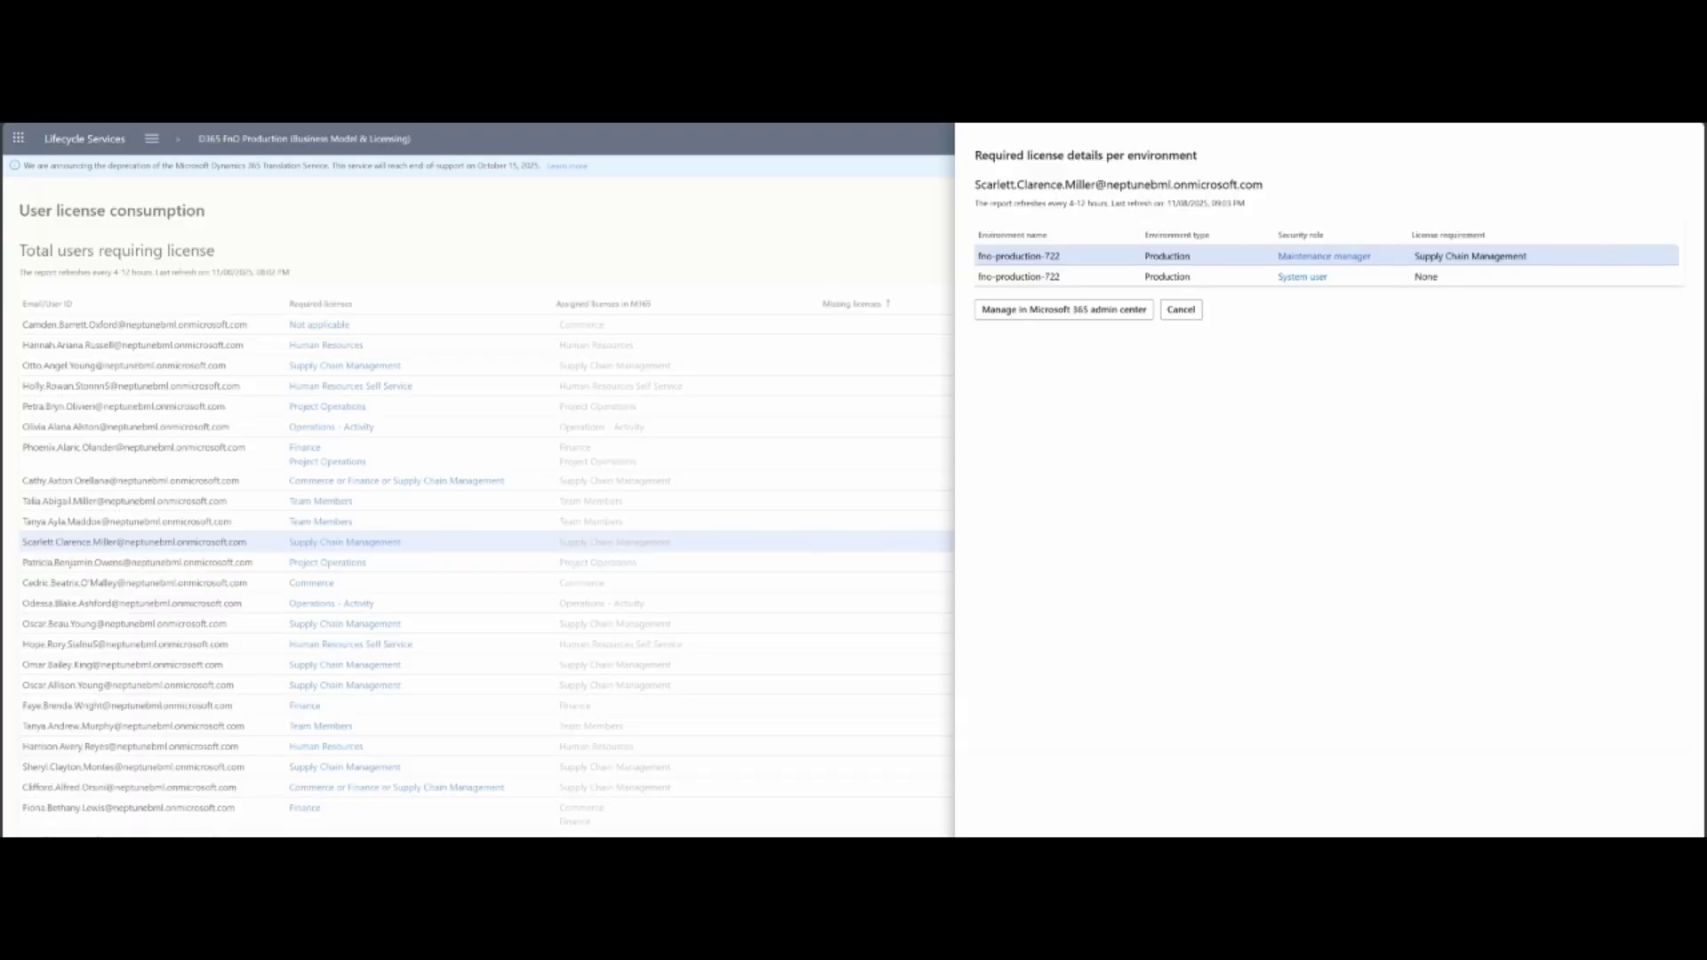